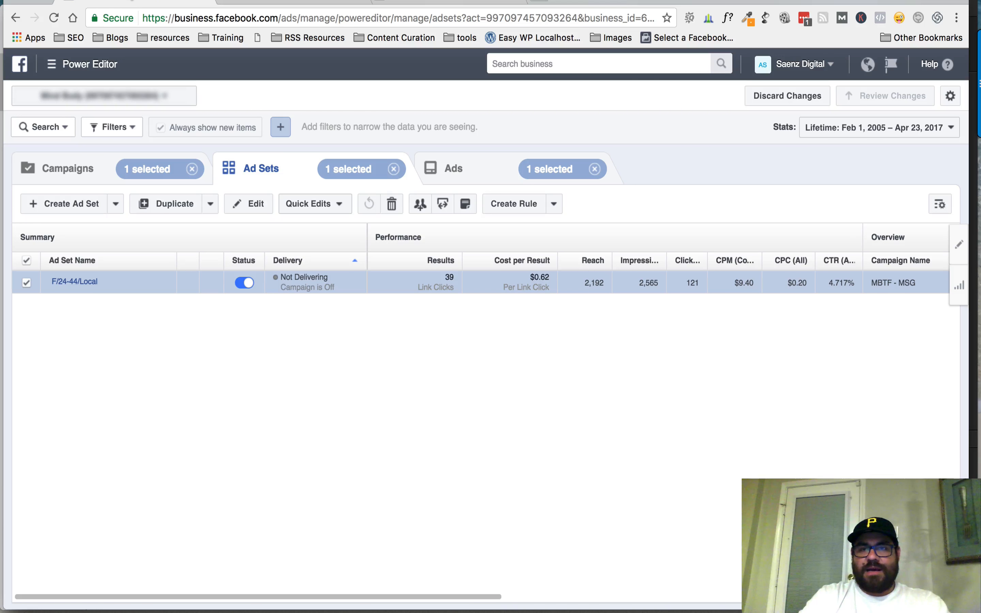
Step: Review the F/24-44/Local ad set's performance, budget, schedule and targeting columns, and view its live ad post
scroll(794, 240, right, 10)
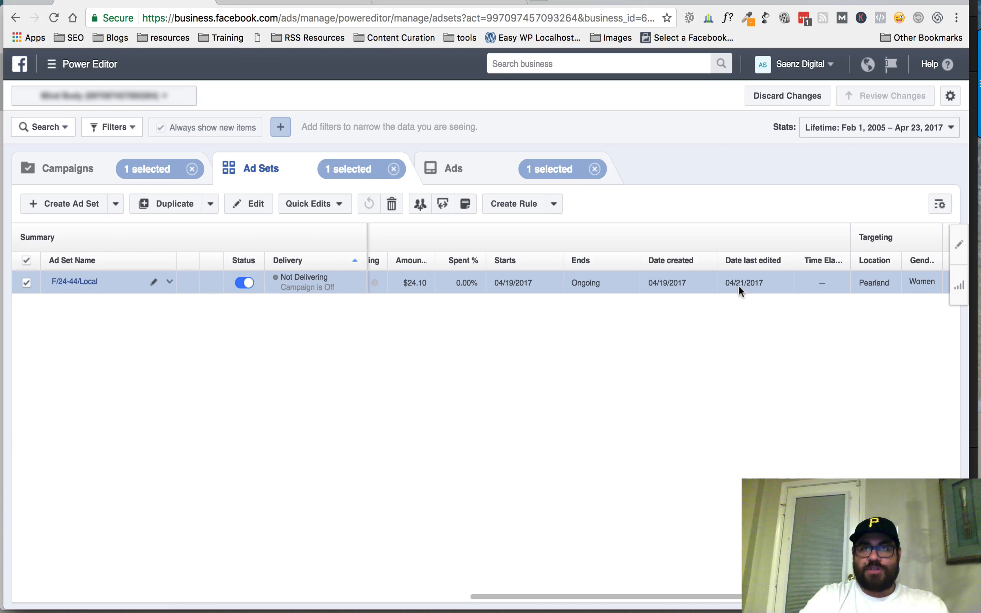
scroll(739, 285, left, 10)
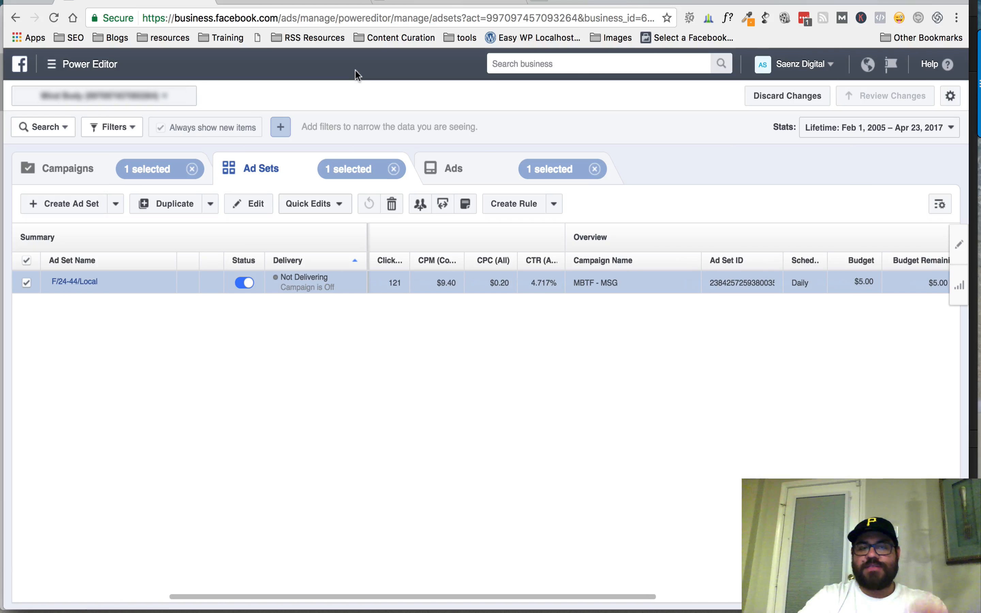
click(294, 2)
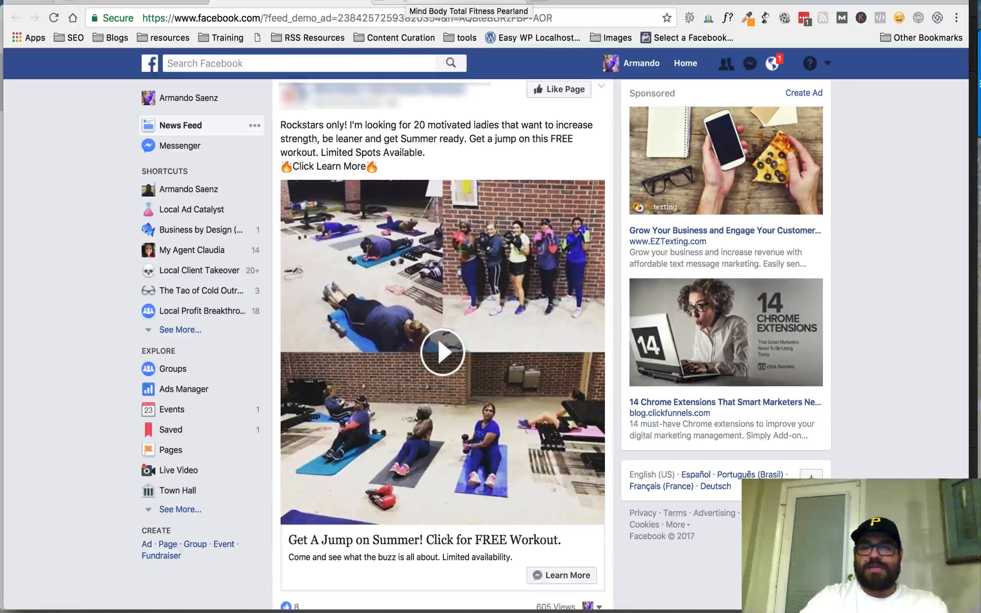
Step: Look through the conversations labelled messenger_ads in the Facebook page's inbox
click(410, 4)
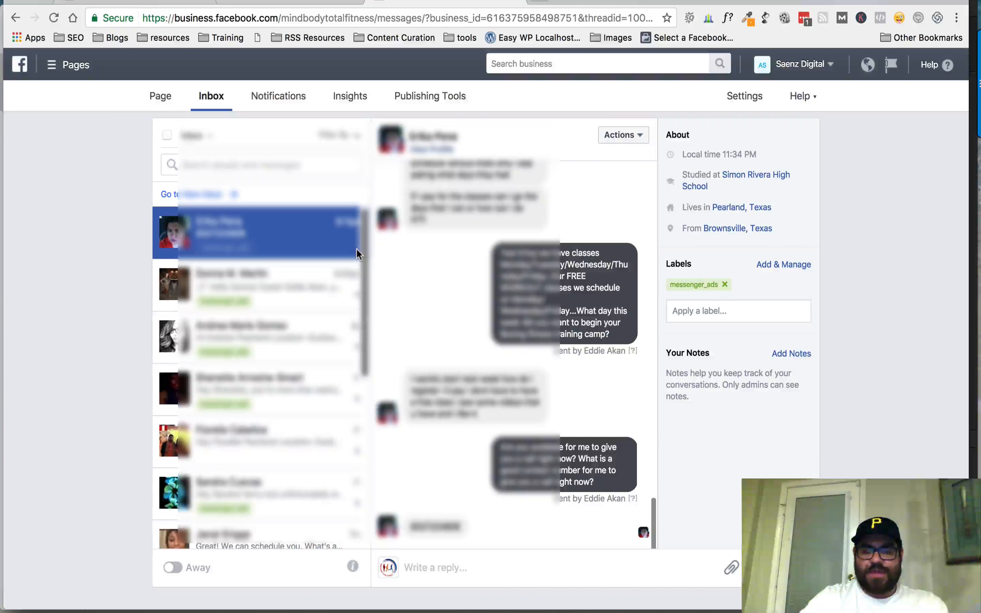
click(352, 298)
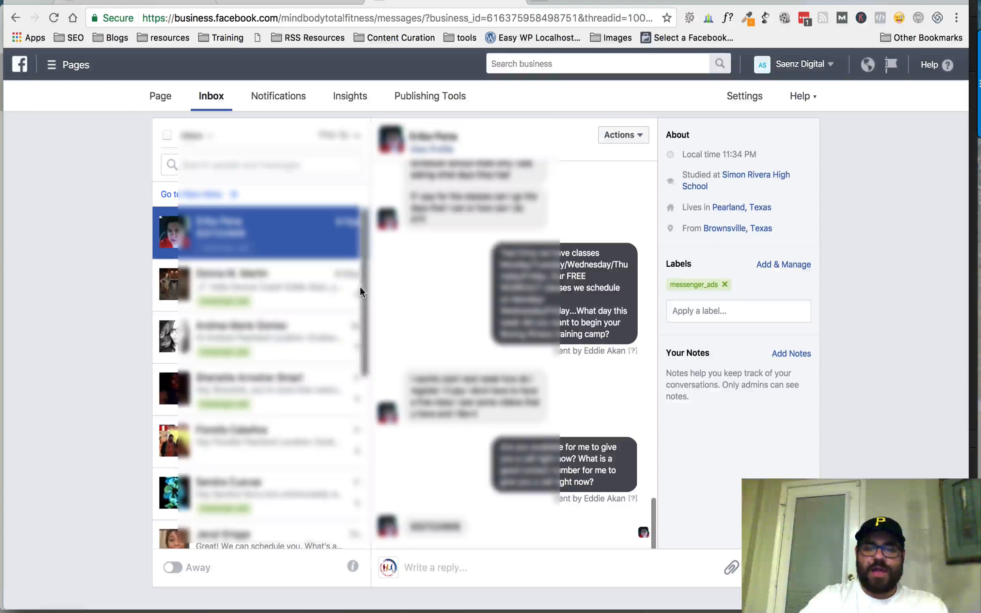
scroll(360, 286, down, 5)
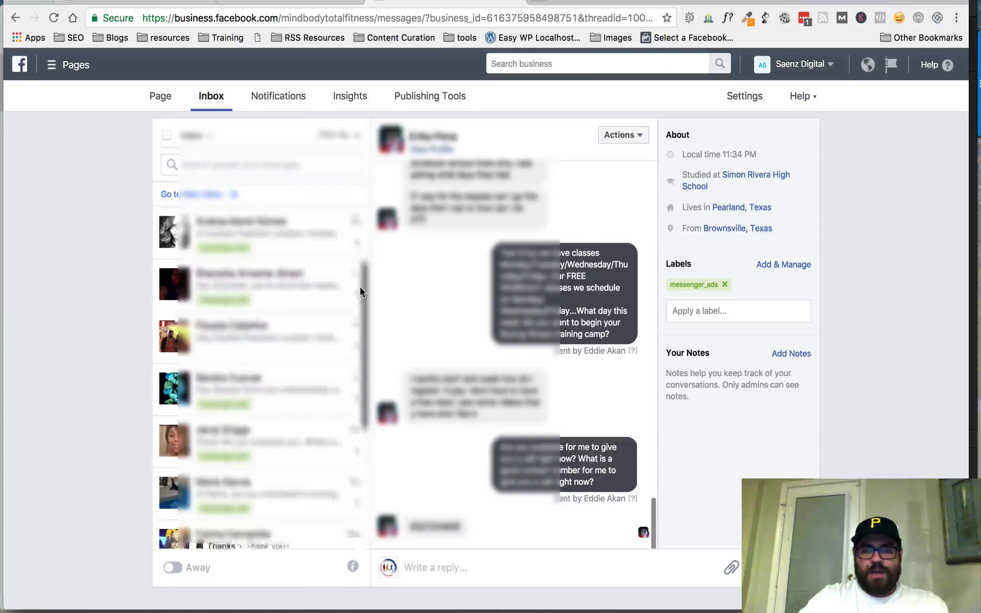
scroll(360, 286, down, 3)
scroll(359, 285, up, 5)
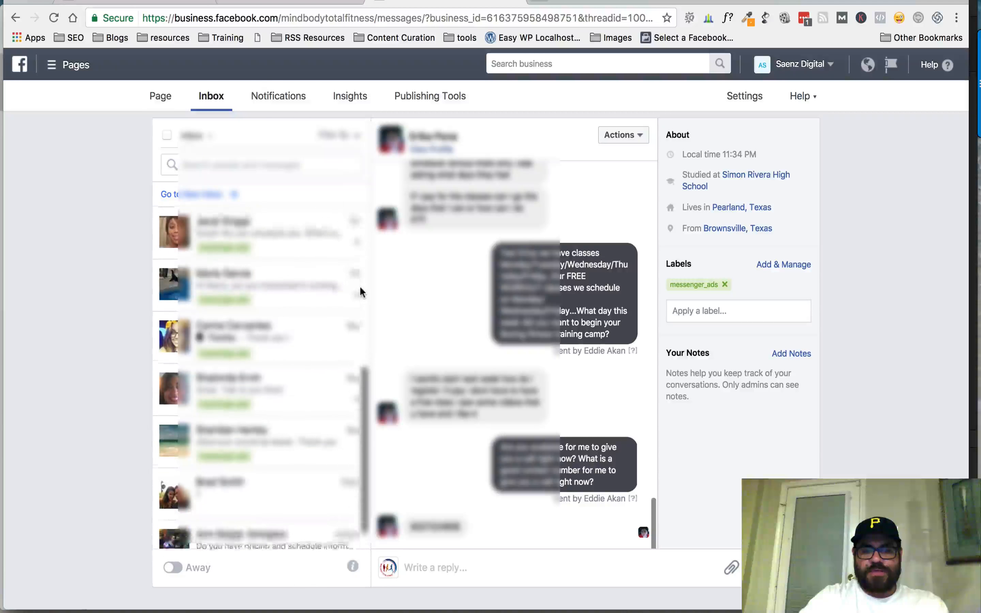
scroll(359, 286, up, 4)
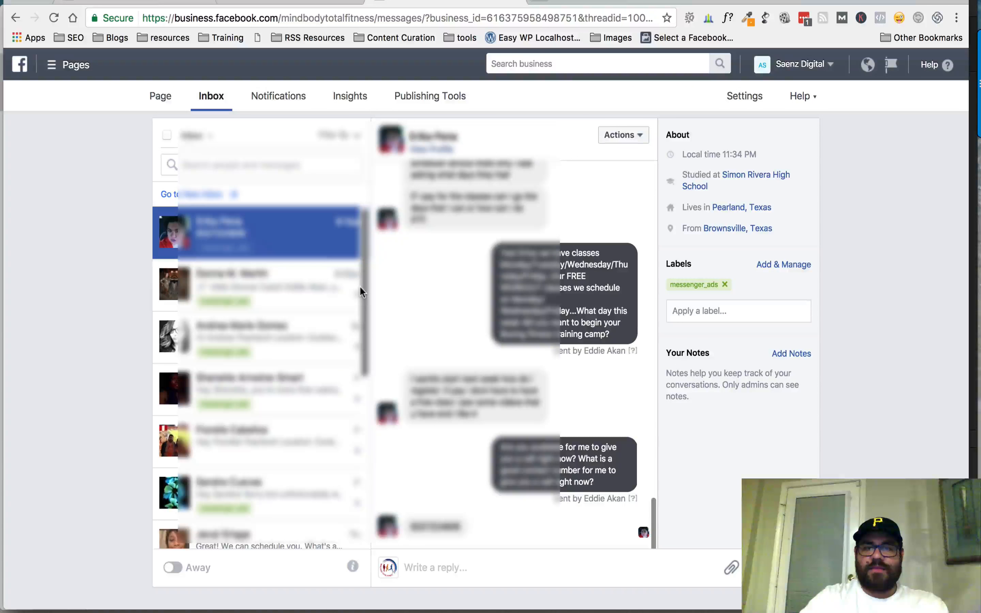
Step: Return to Power Editor and examine the F/24-44/Local ad set's results, cost per result, reach, clicks and budget
click(167, 1)
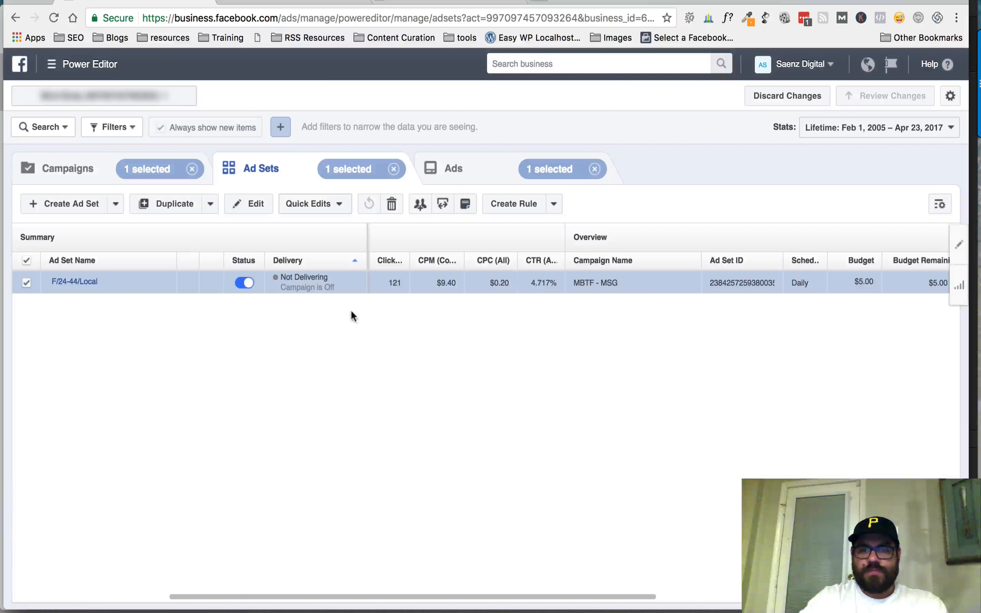
scroll(410, 274, left, 5)
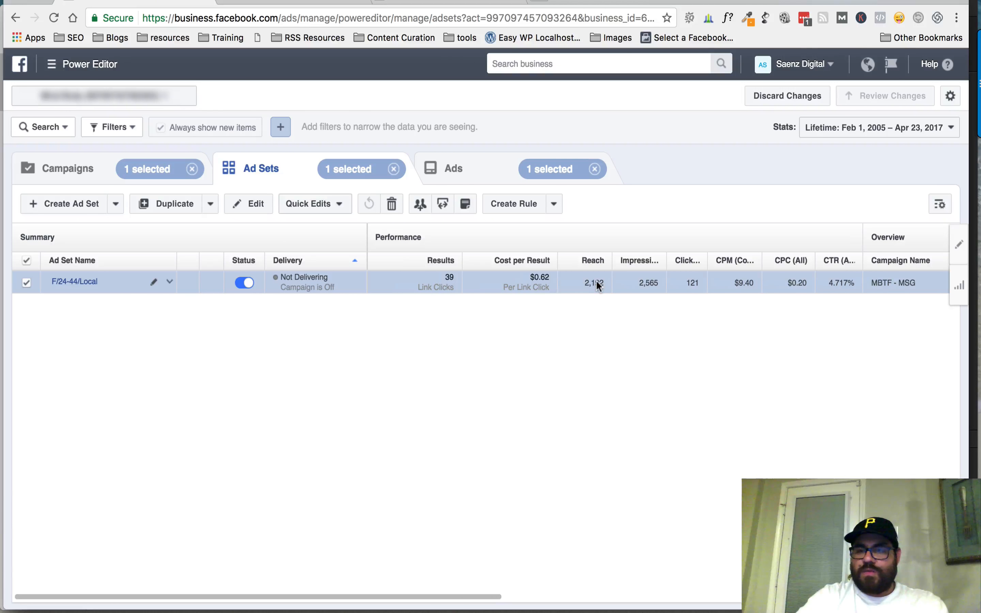
scroll(659, 280, right, 3)
scroll(659, 280, right, 10)
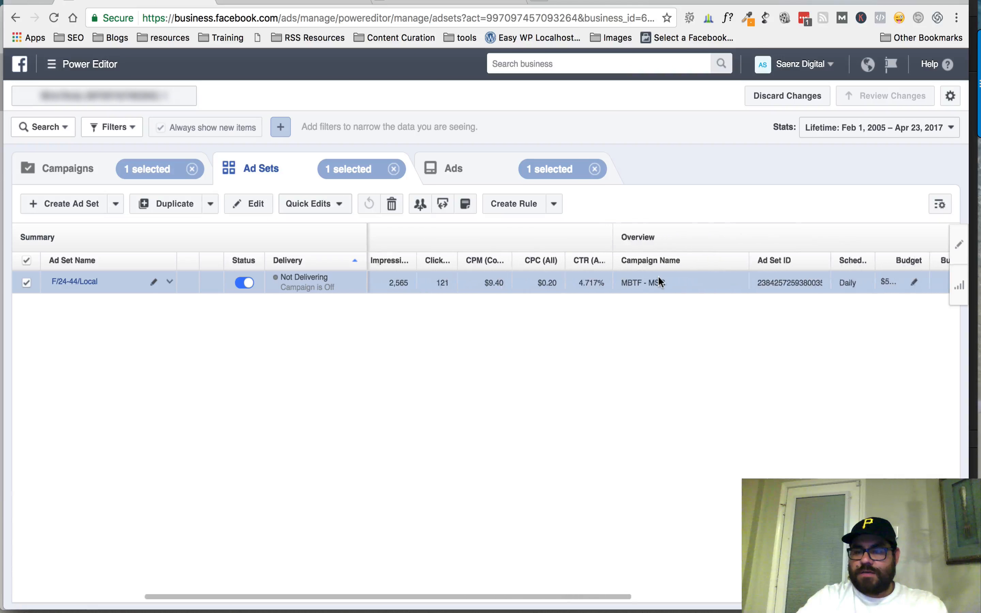
scroll(659, 281, right, 1)
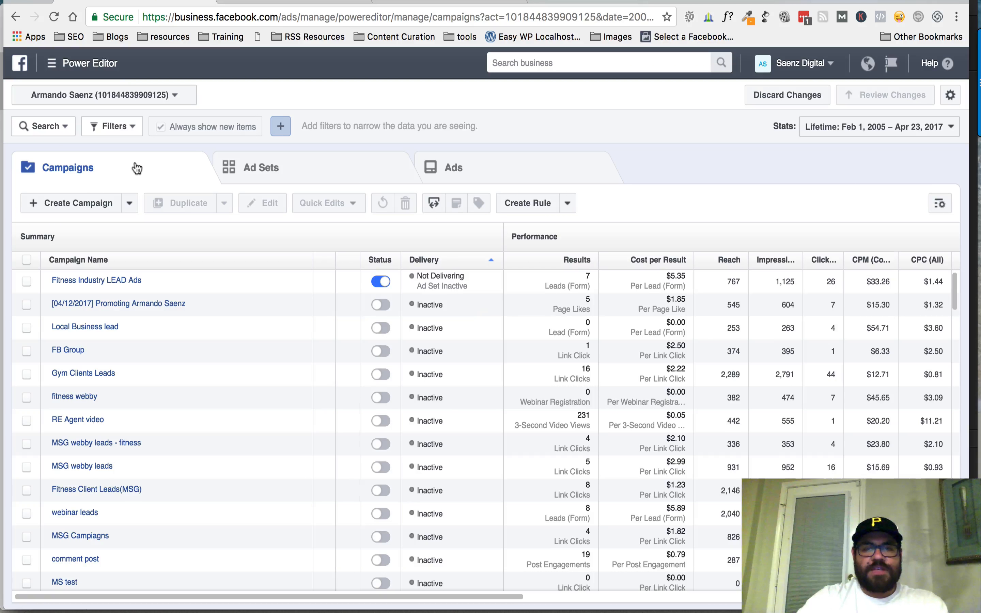
Step: Start a new campaign named "demo campaign" with Traffic as its objective
click(73, 205)
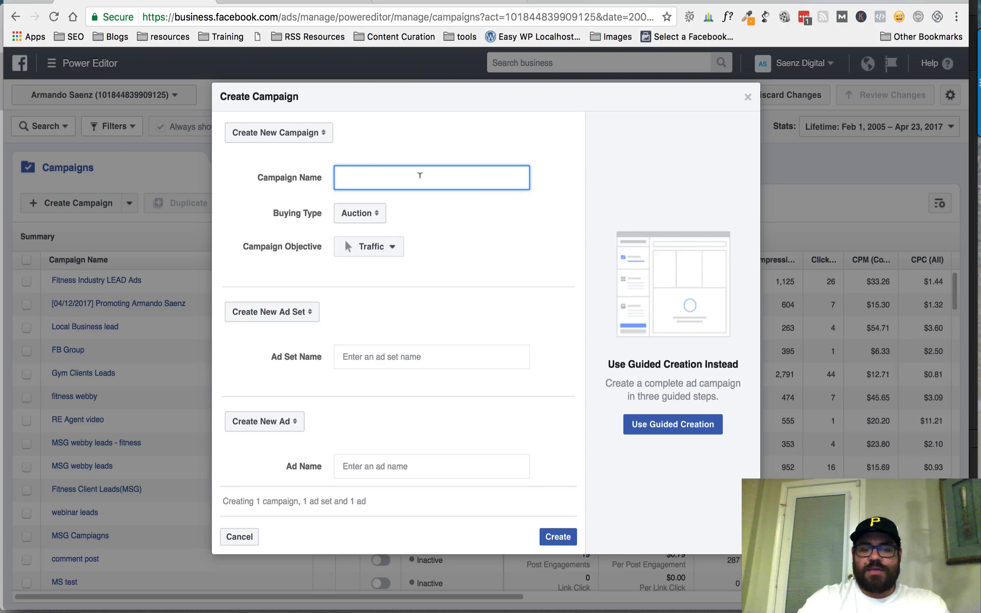
text(demo)
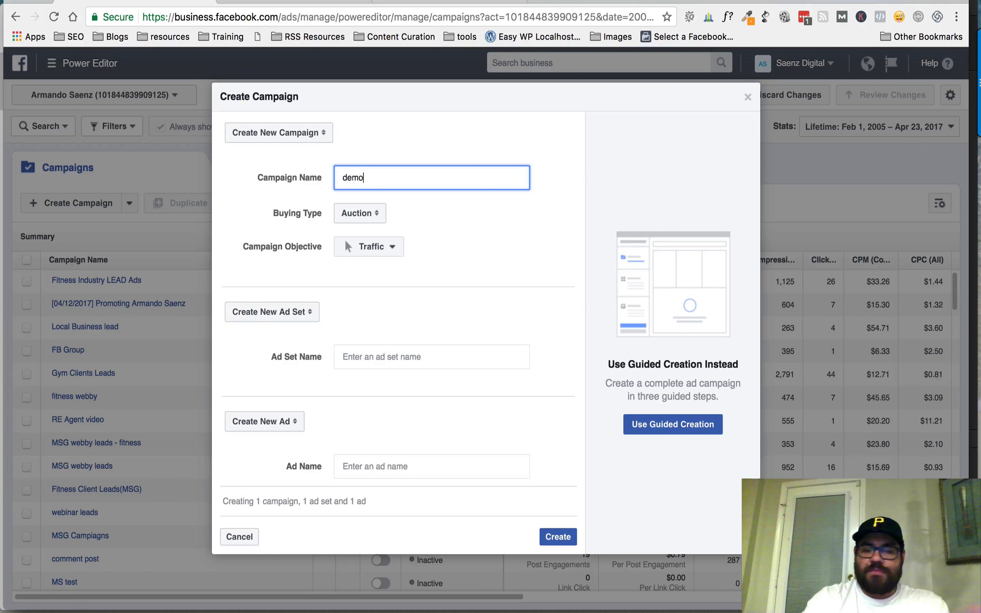
text( c)
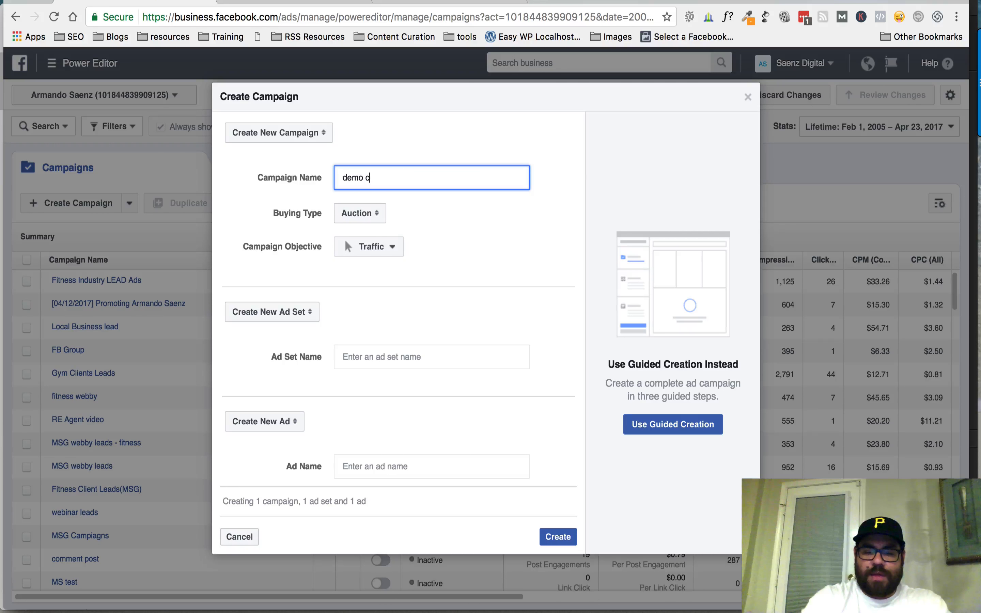
text(anmpign)
key(BackSpace)
key(BackSpace)
key(BackSpace)
key(BackSpace)
key(BackSpace)
key(BackSpace)
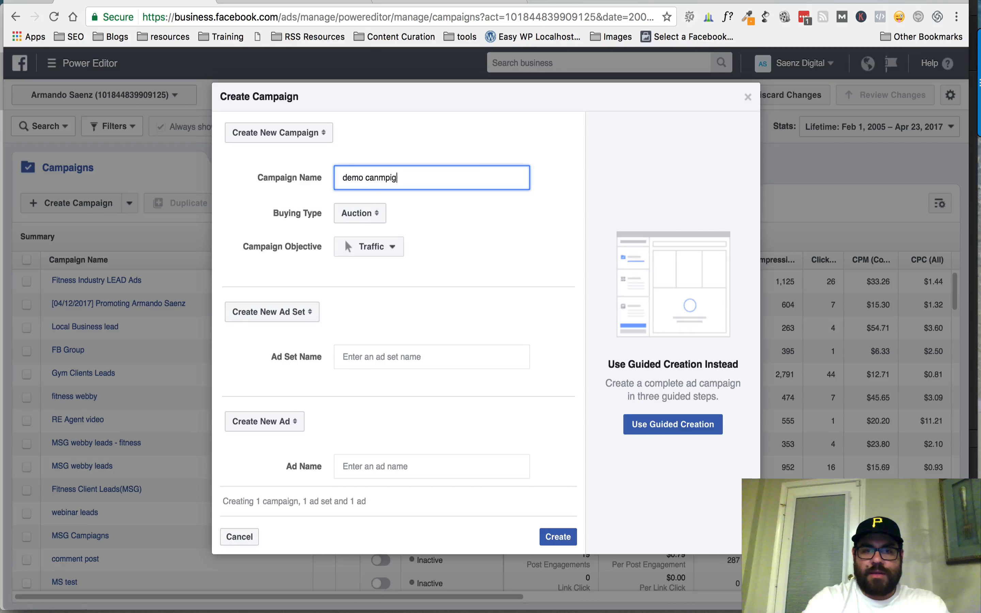
text(mpaign)
click(397, 245)
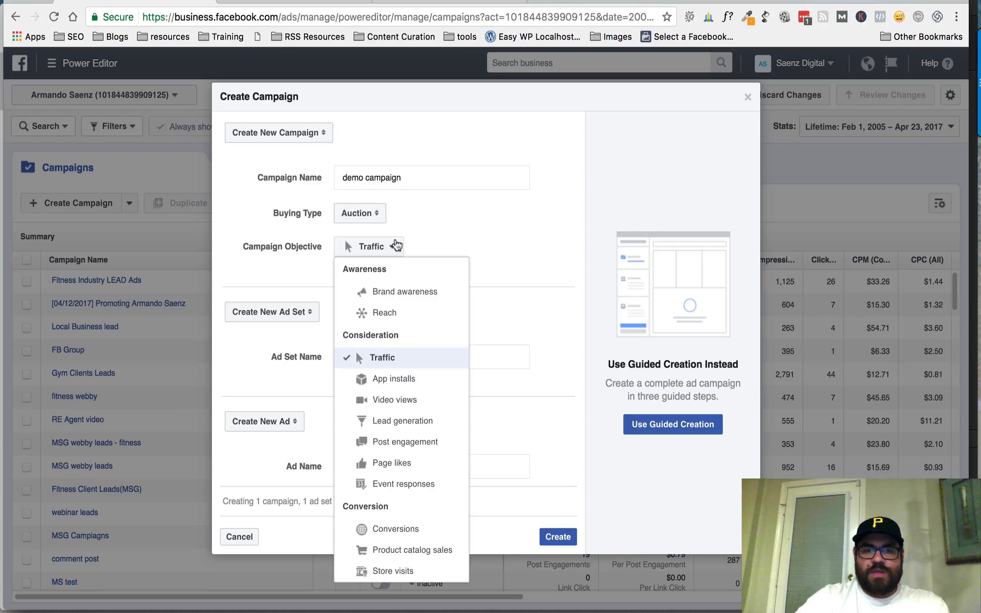
click(378, 360)
Step: Name the new ad set "demo adset" and the new ad "demo ad", and create the campaign
click(378, 357)
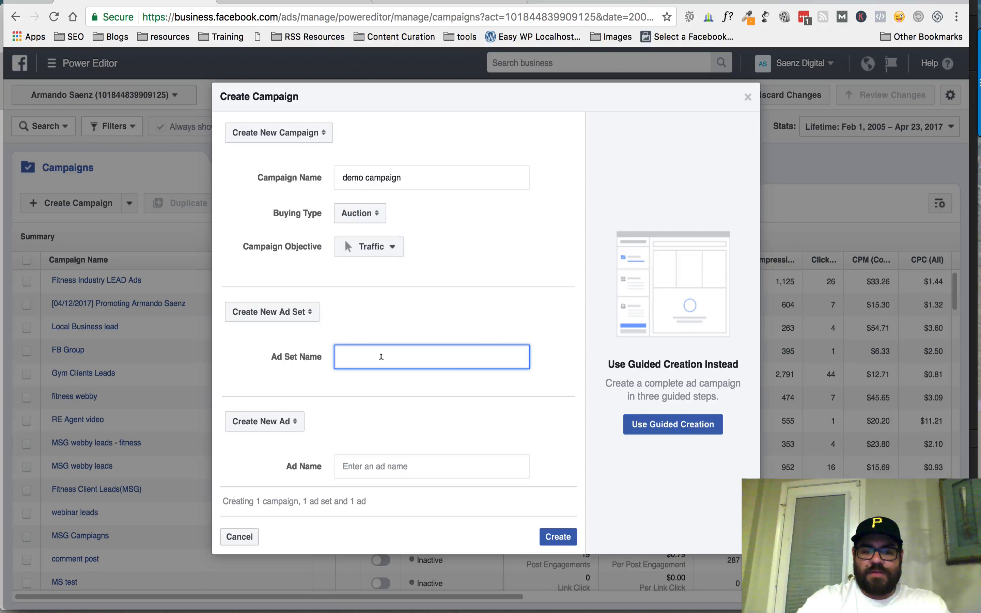
text(demo ad)
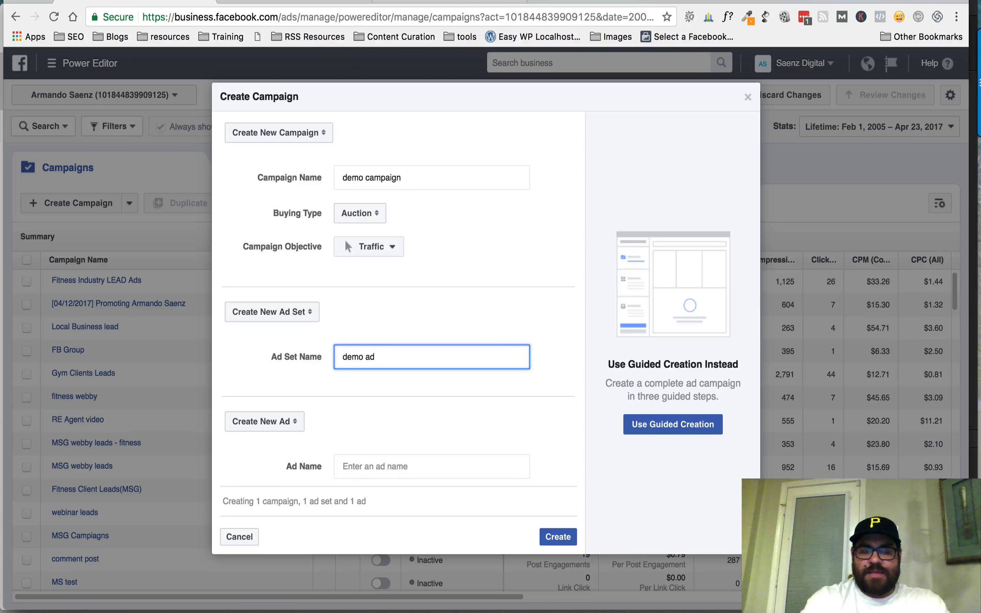
text(set)
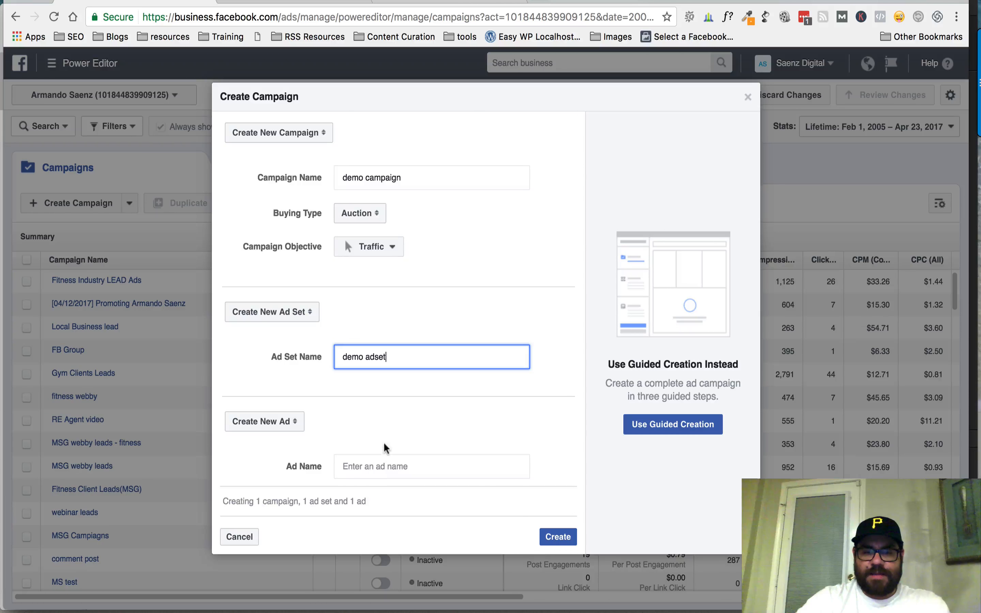
click(386, 465)
text(ad)
key(BackSpace)
key(BackSpace)
text(demo ad)
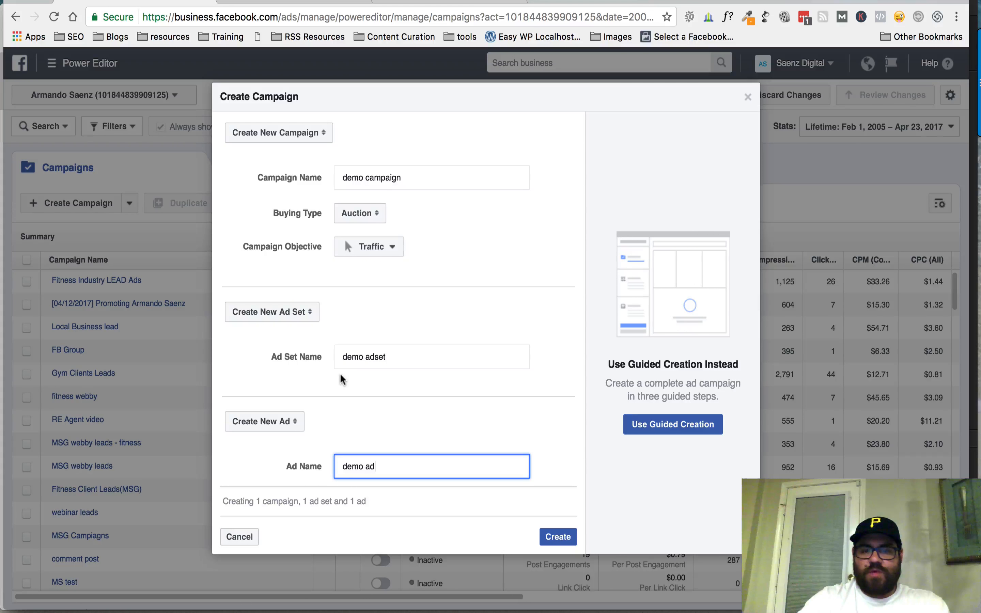
click(541, 538)
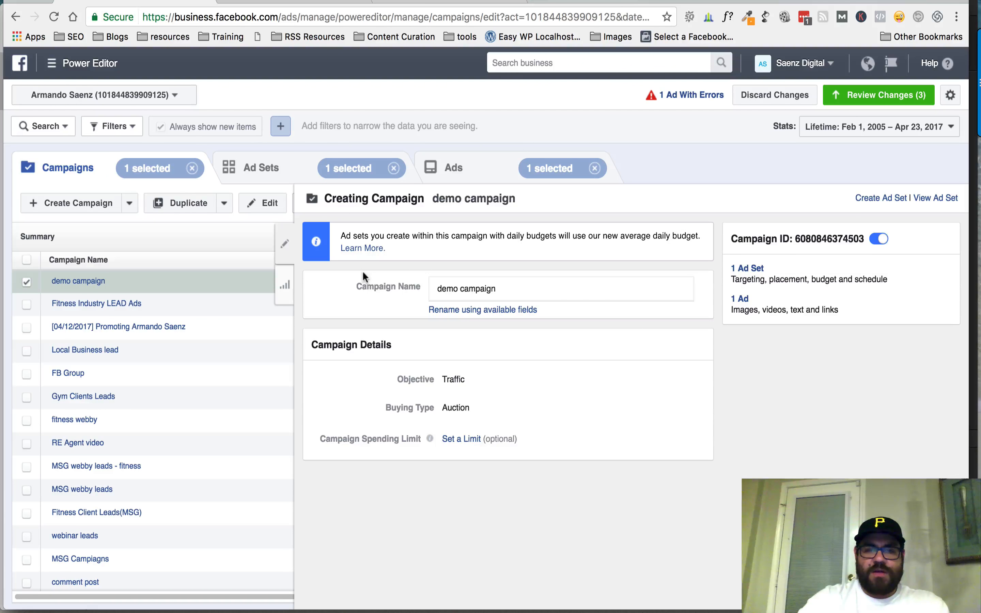
Step: Open the demo adset from the ad sets list for editing
click(268, 161)
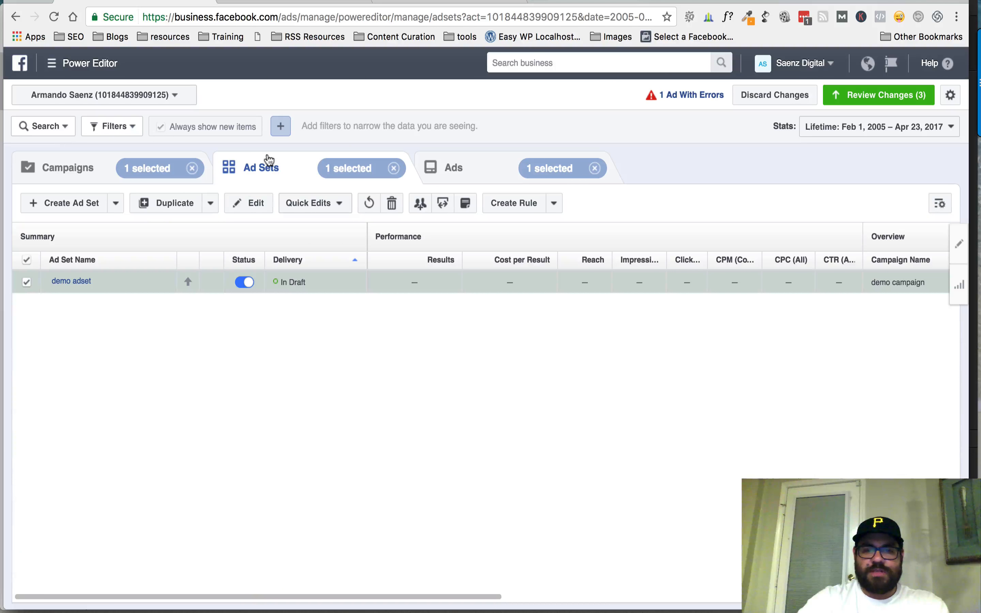
mouse_move(151, 284)
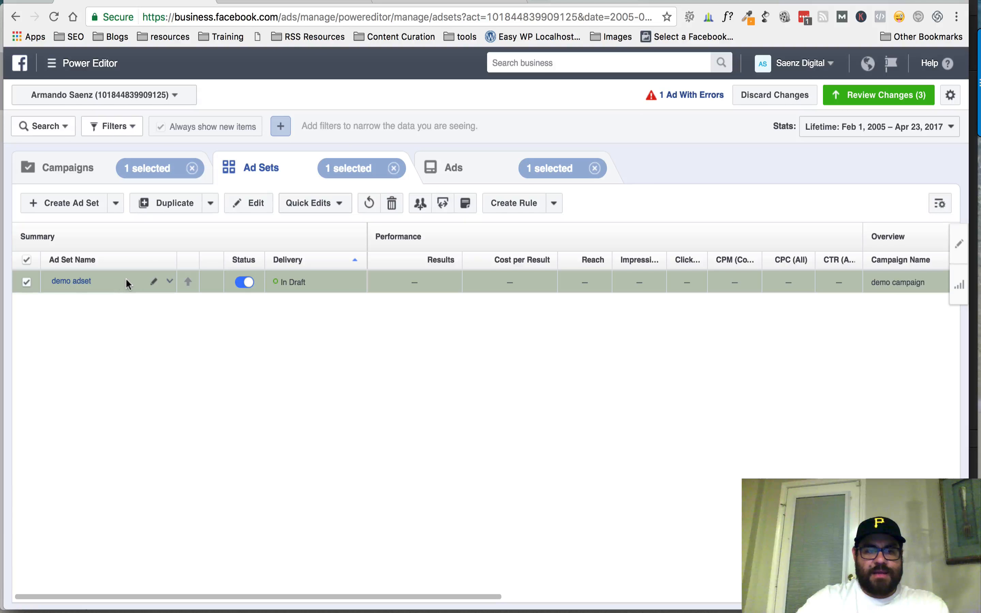
click(169, 281)
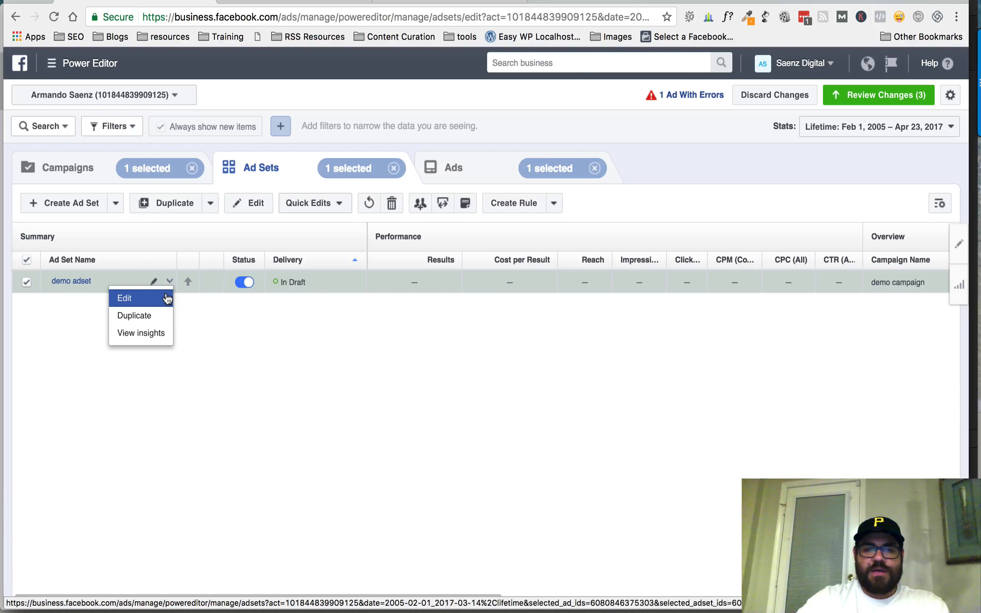
click(166, 298)
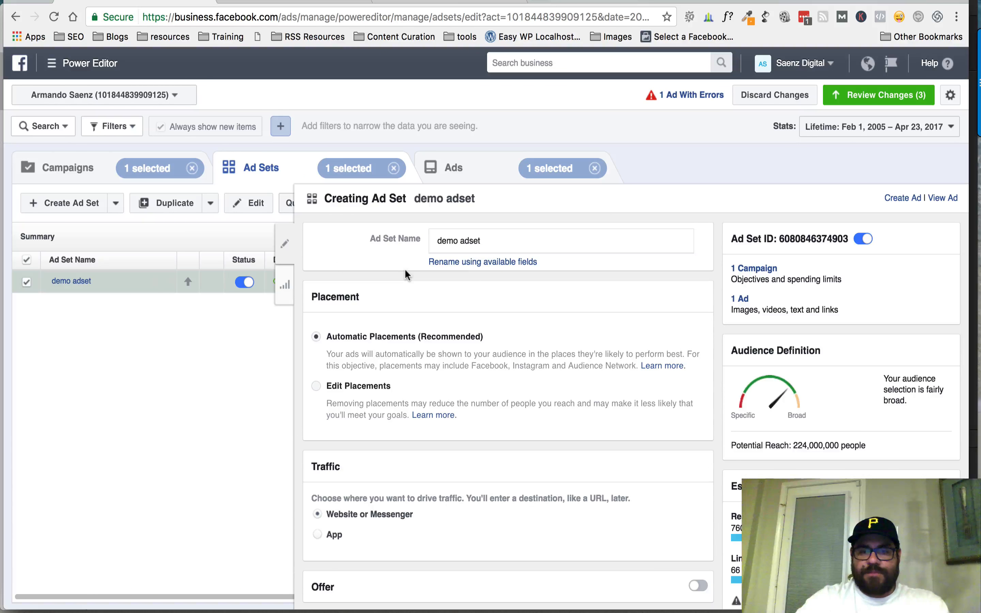
Step: Switch the ad set to Edit Placements and exclude the Instagram and Audience Network platforms
scroll(406, 274, down, 3)
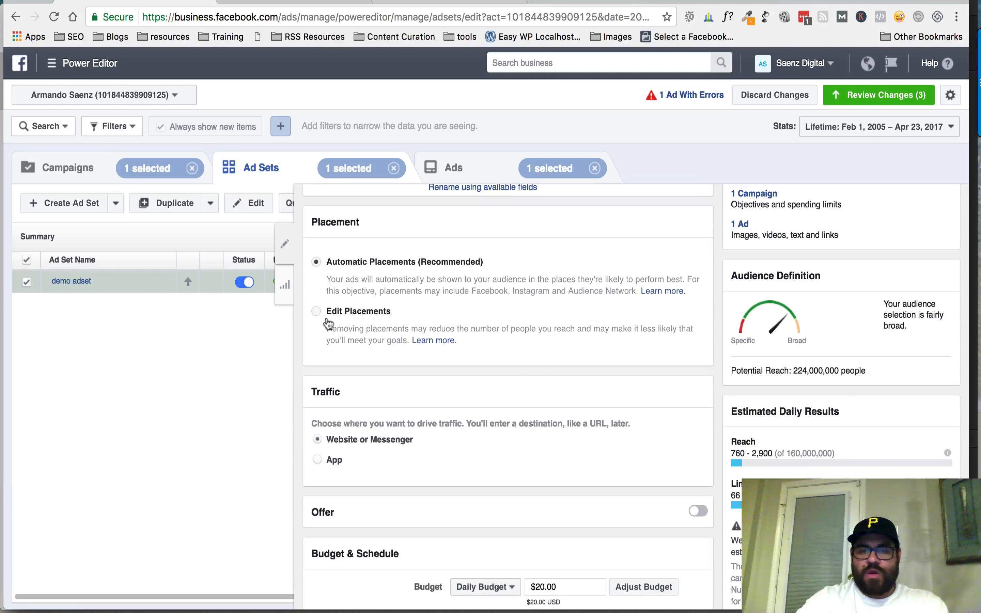
click(317, 313)
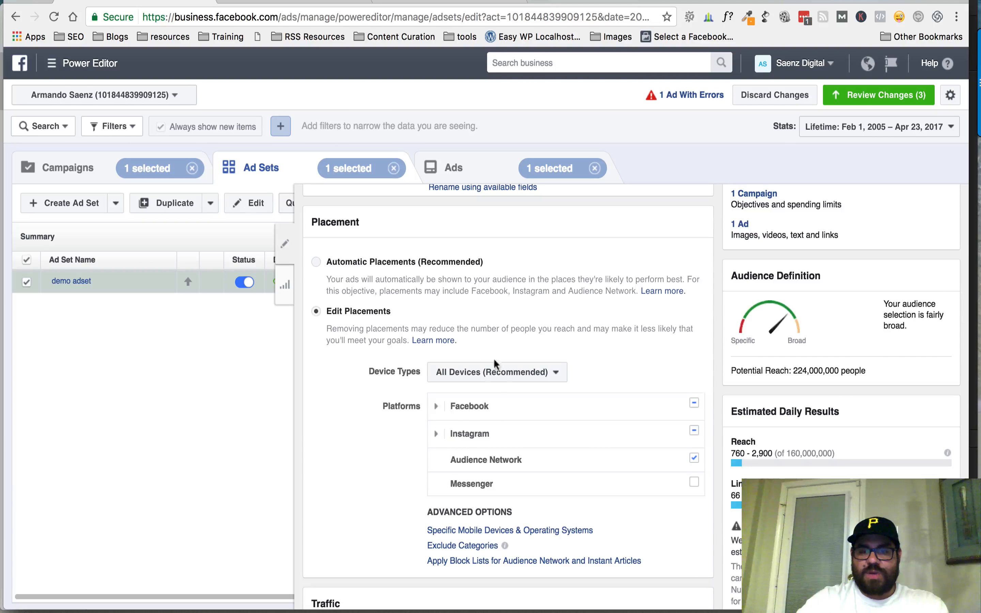
mouse_move(438, 440)
click(693, 431)
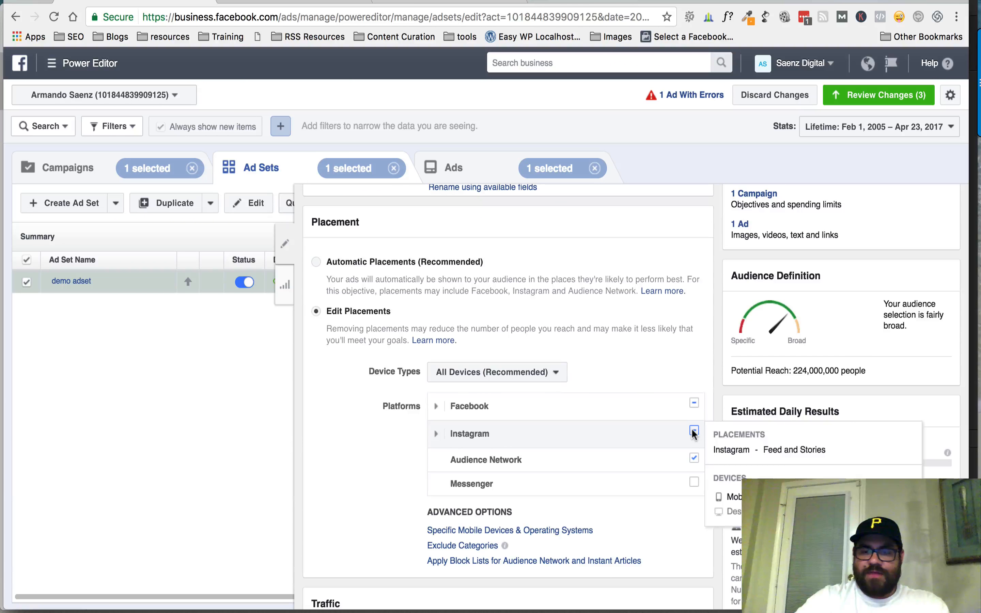
click(693, 459)
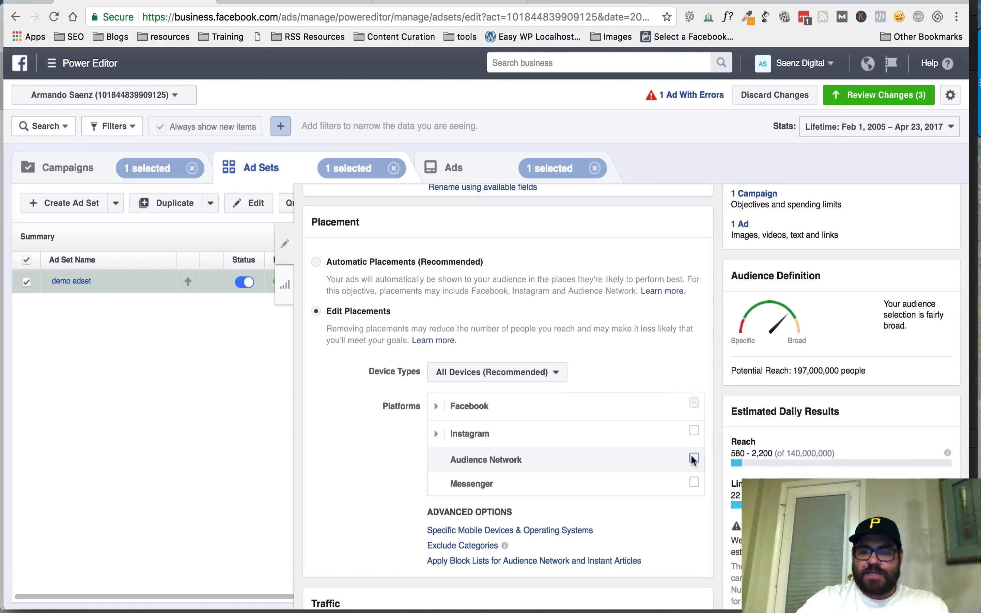
Step: Examine the individual Instagram and Facebook placements and the available device type options
click(437, 434)
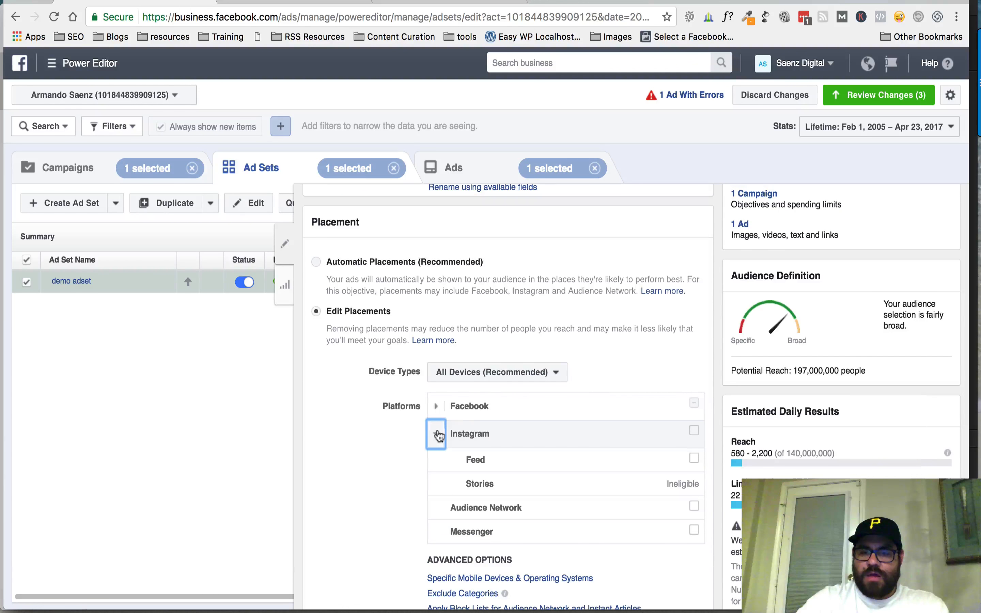
click(436, 406)
click(494, 373)
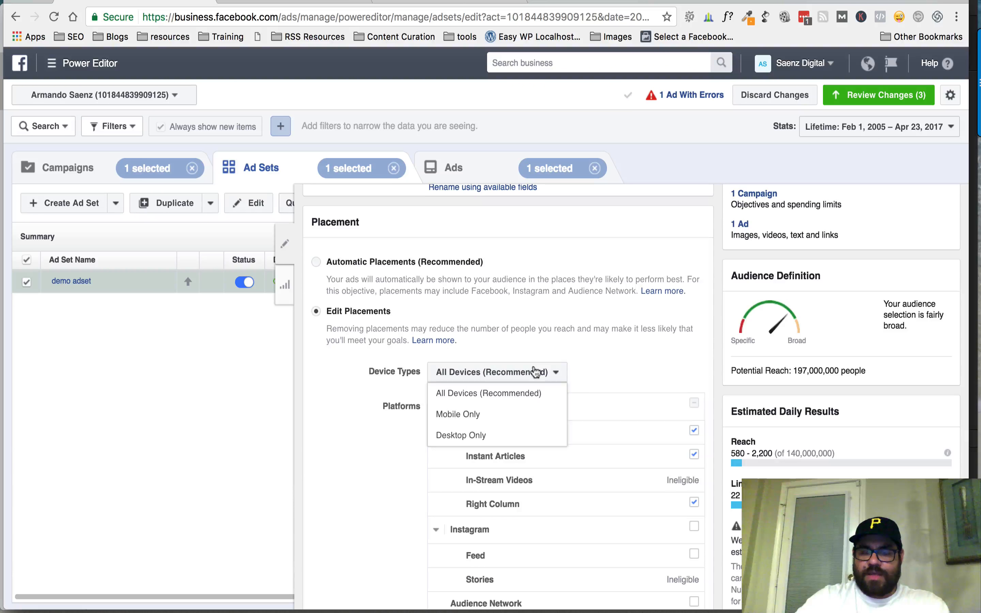
click(336, 424)
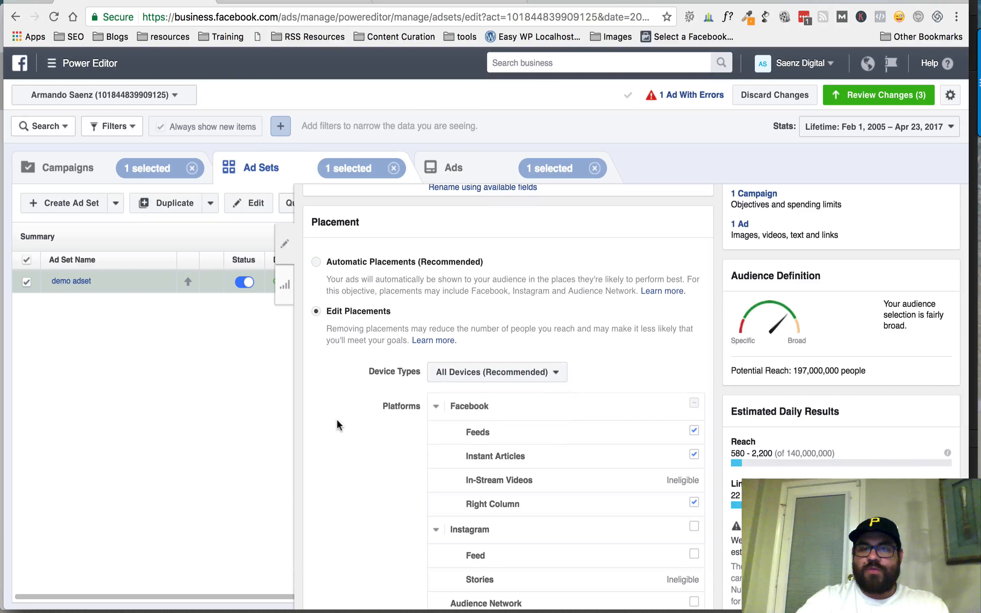
Step: Examine the ad set's Traffic, Budget & Schedule, Audience, and Optimization & Delivery settings
scroll(336, 424, down, 10)
scroll(342, 424, down, 3)
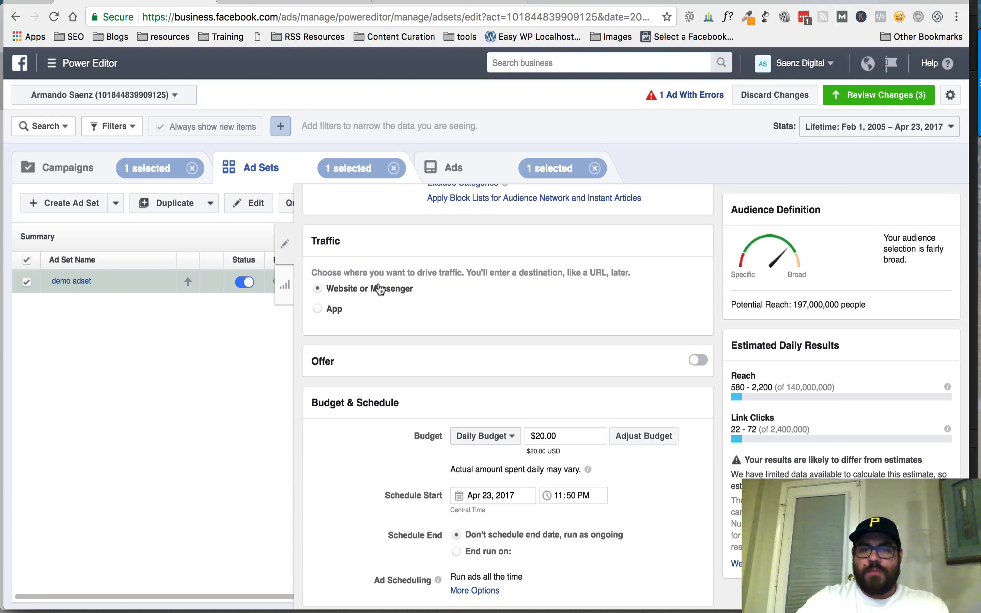
scroll(332, 434, down, 3)
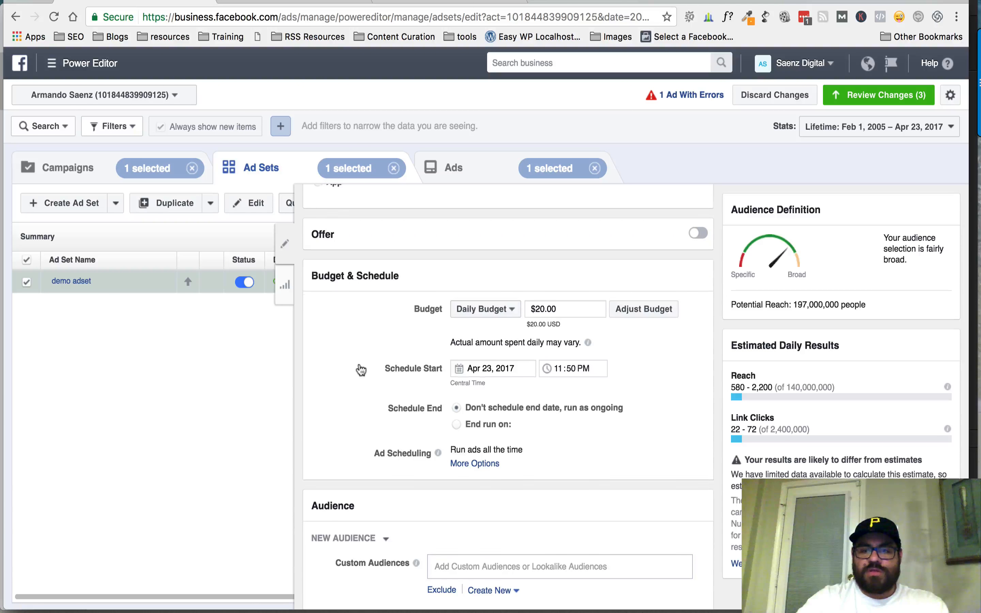
scroll(356, 368, down, 6)
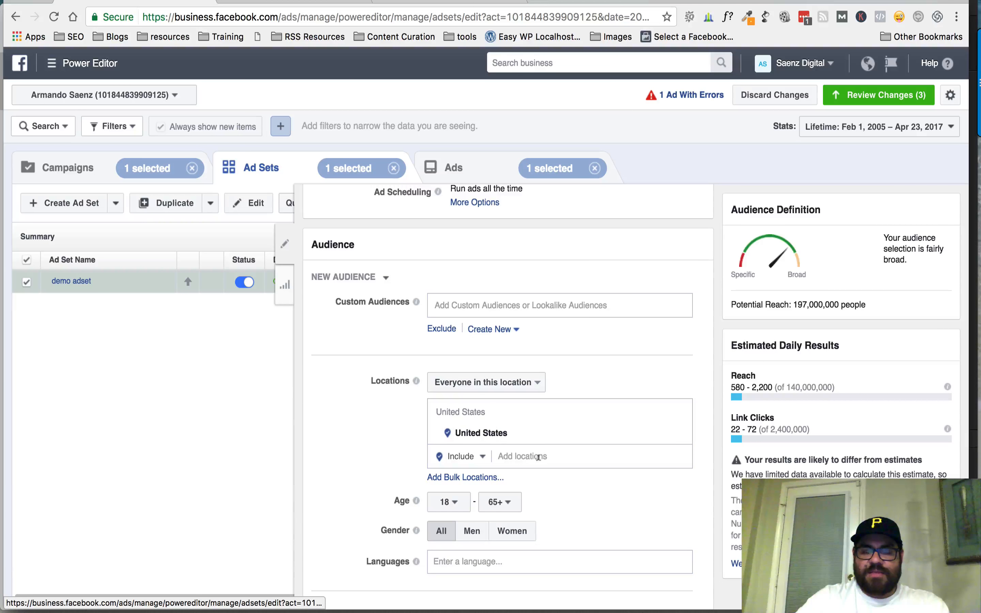
scroll(536, 462, down, 2)
scroll(536, 462, down, 1)
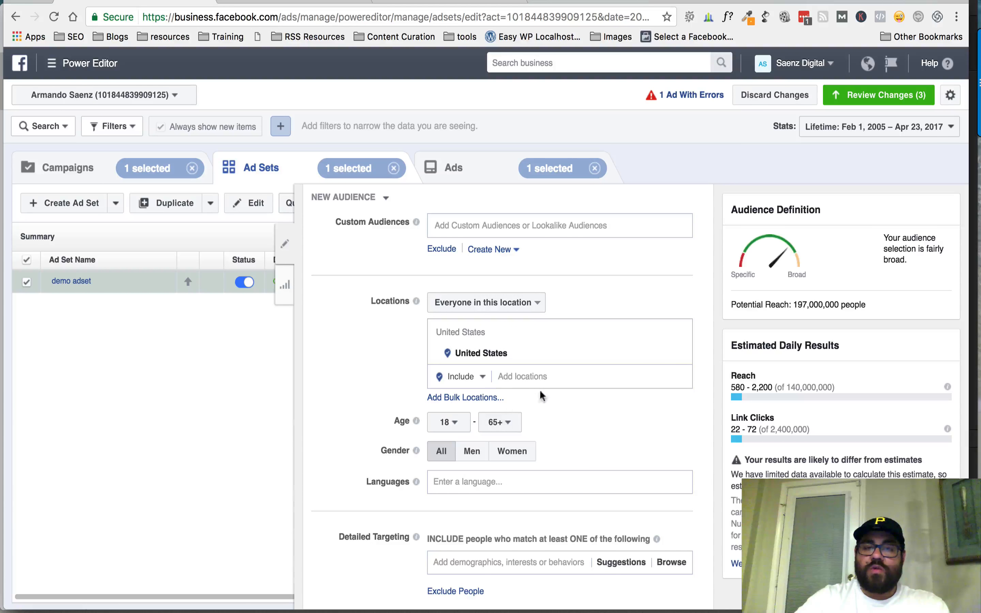
scroll(363, 413, down, 7)
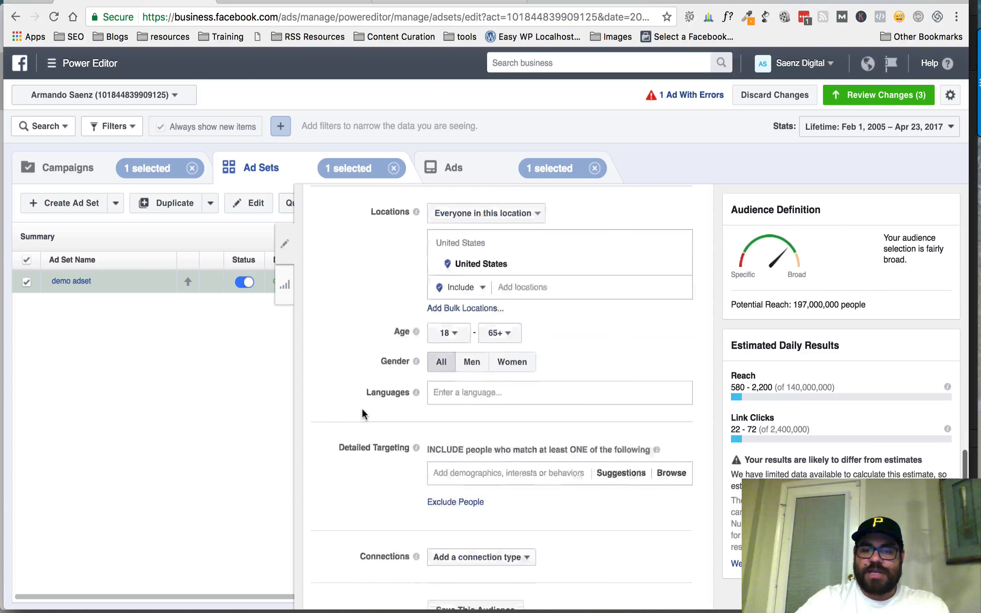
scroll(363, 414, down, 3)
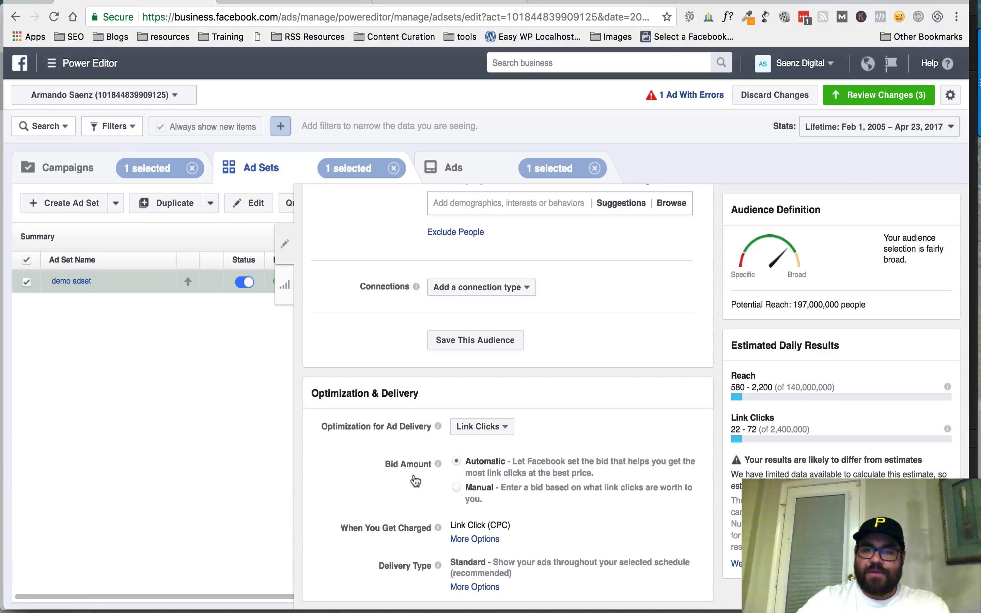
scroll(394, 342, up, 6)
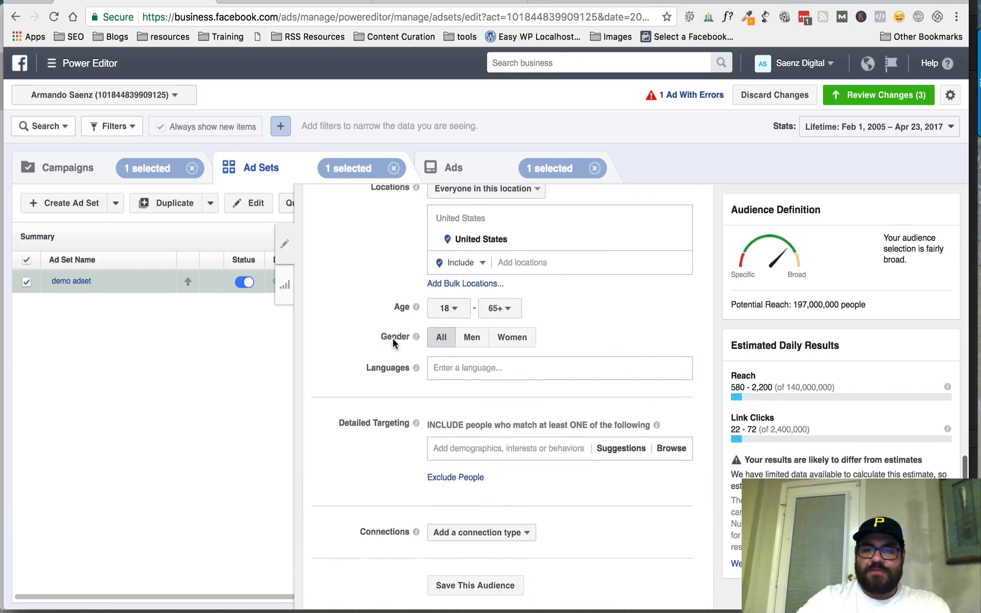
Step: Switch to the ads list and open the demo ad for editing
click(476, 176)
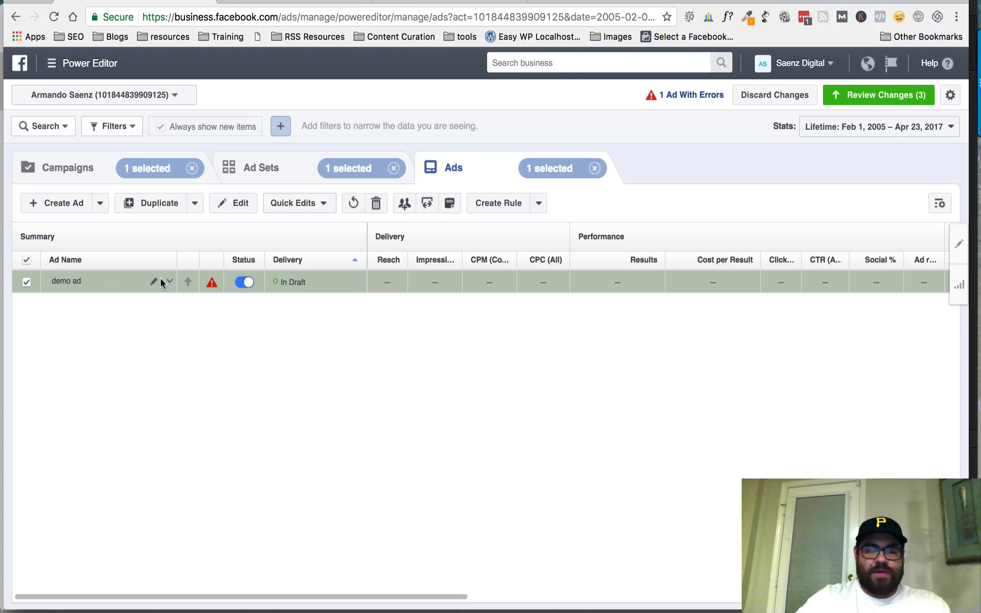
click(170, 281)
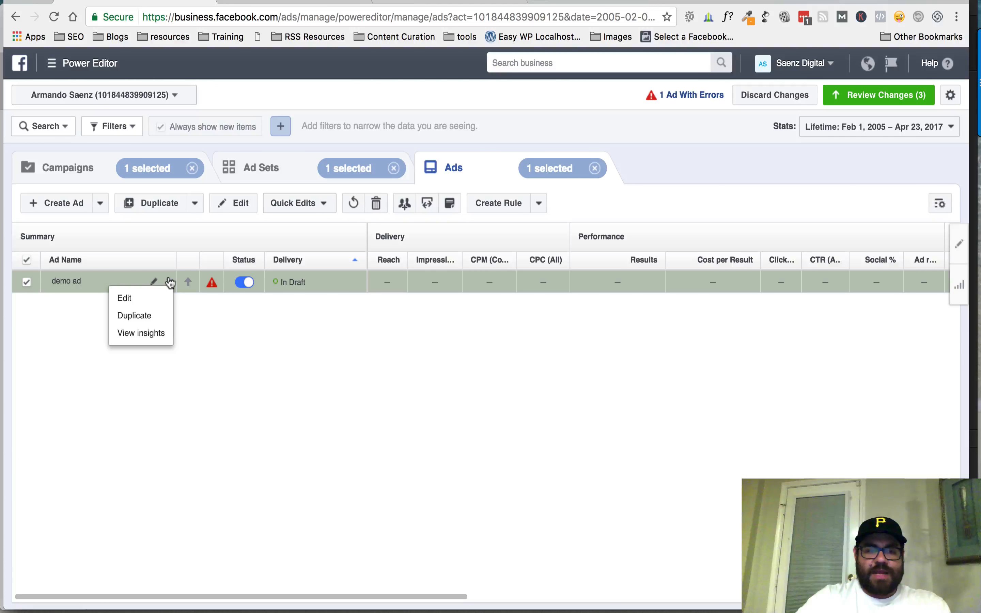
click(165, 299)
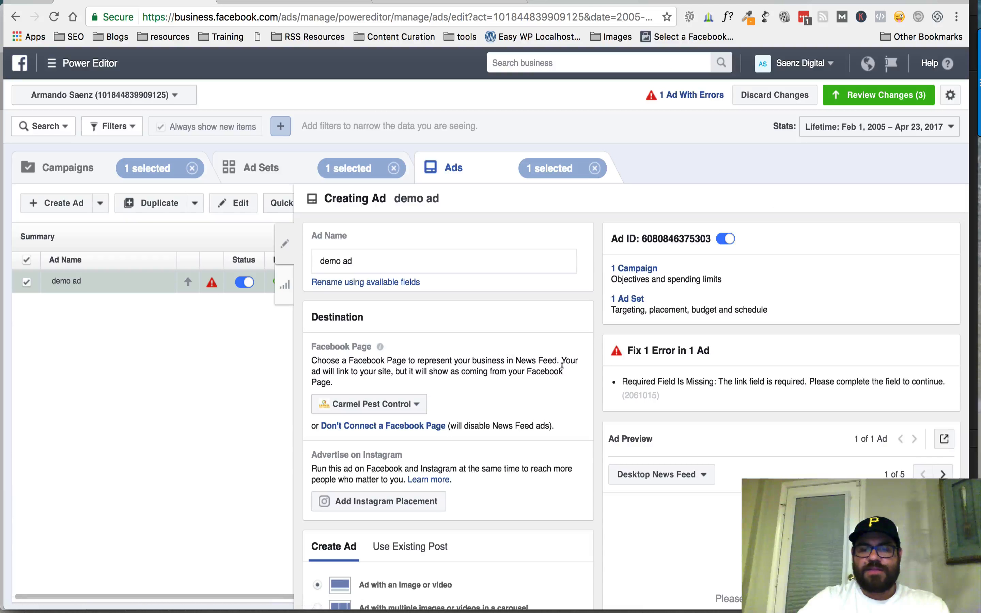
Step: Set the ad's Facebook Page to the page in the Personal group that carries the account owner's name
click(418, 403)
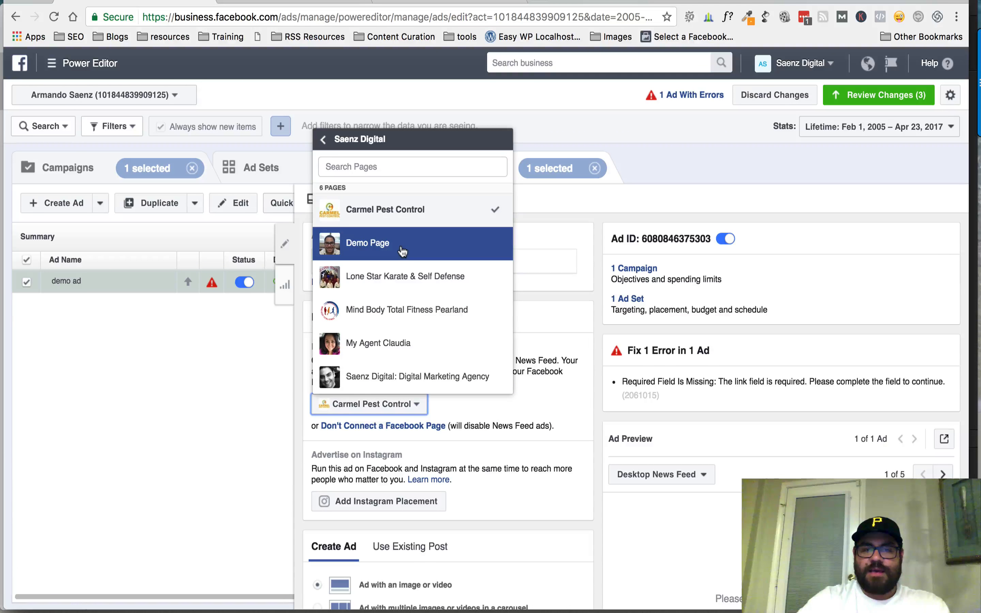
click(323, 142)
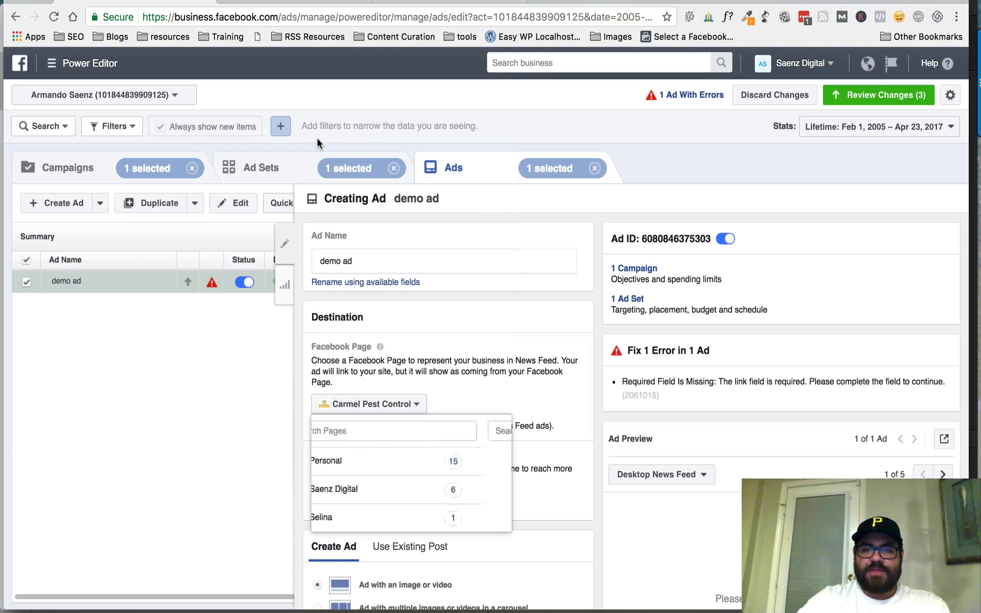
click(380, 462)
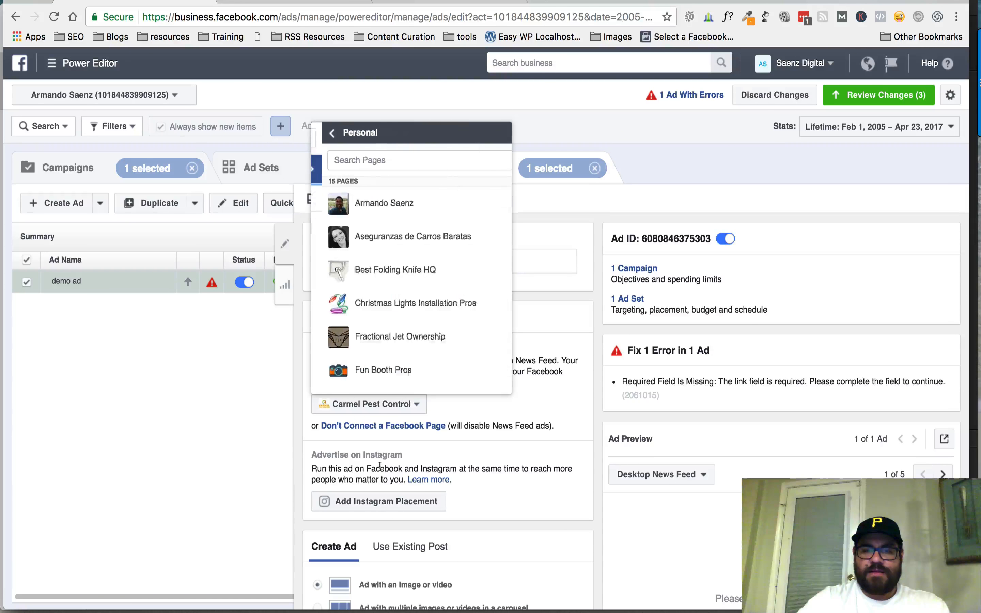
click(395, 205)
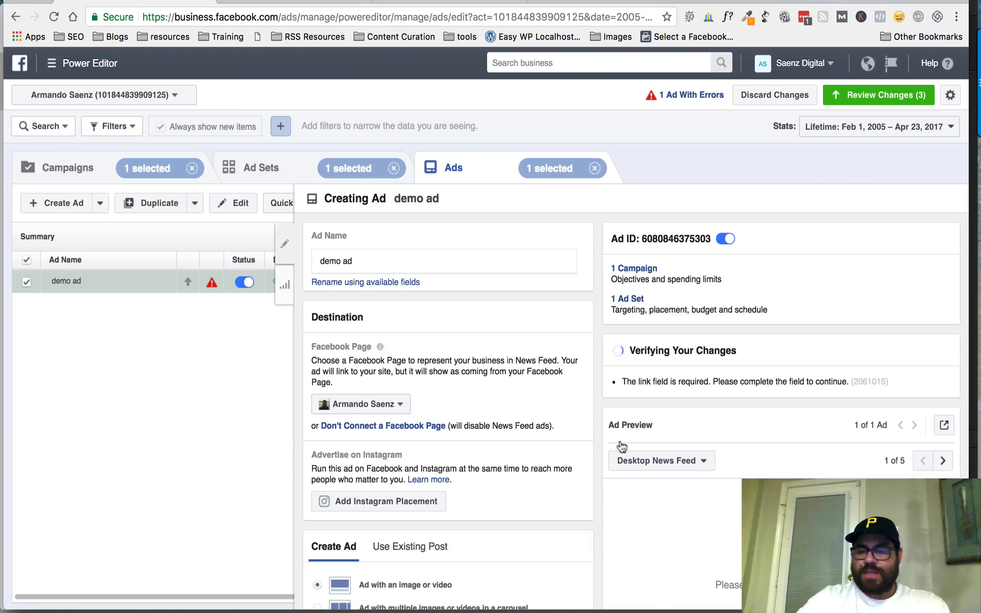
Step: Add the image library's photo of a group of women in workout clothes as the ad's image
scroll(593, 428, down, 3)
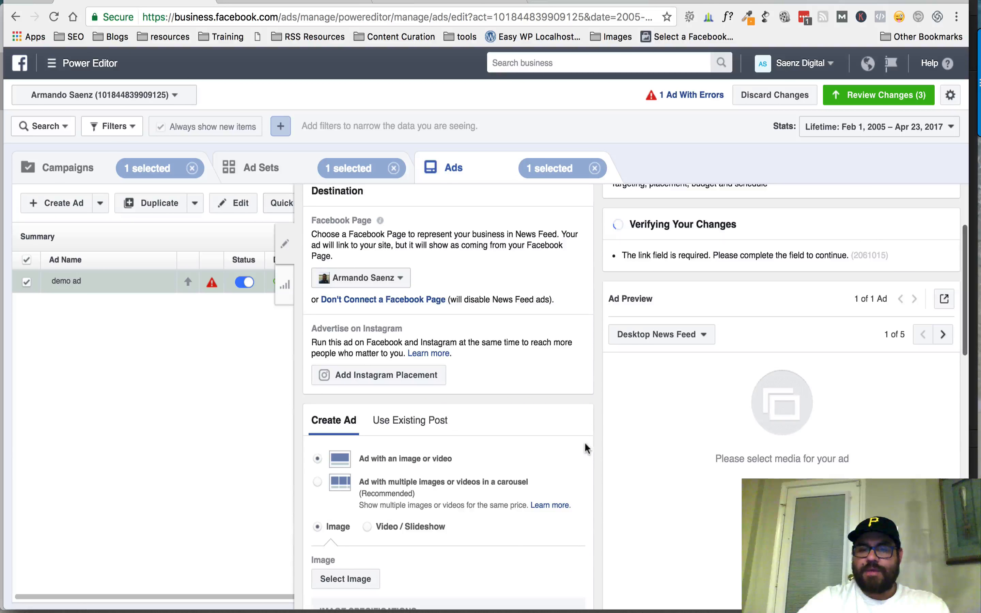
scroll(585, 442, up, 1)
scroll(585, 442, up, 2)
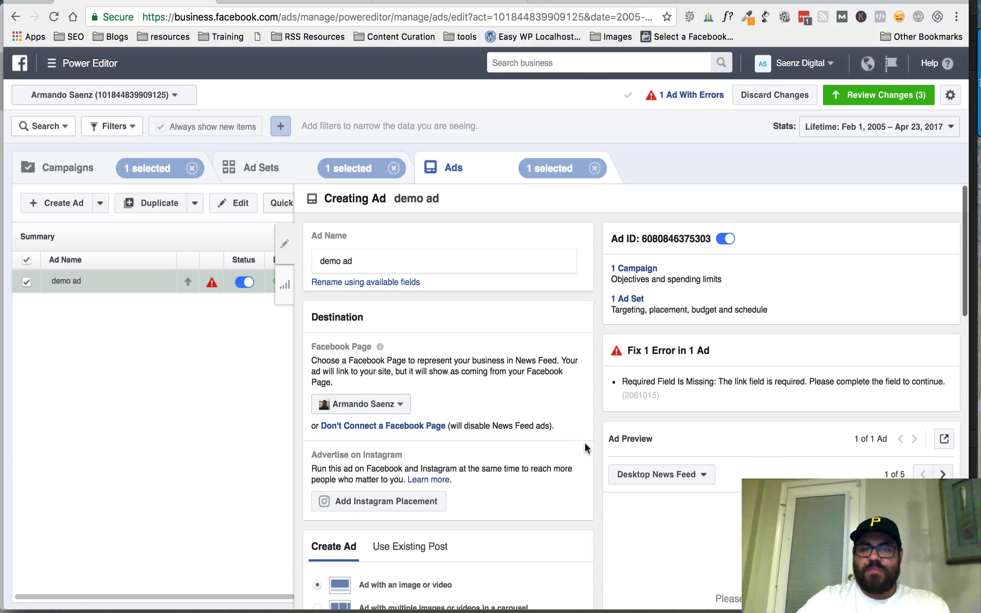
scroll(585, 442, down, 8)
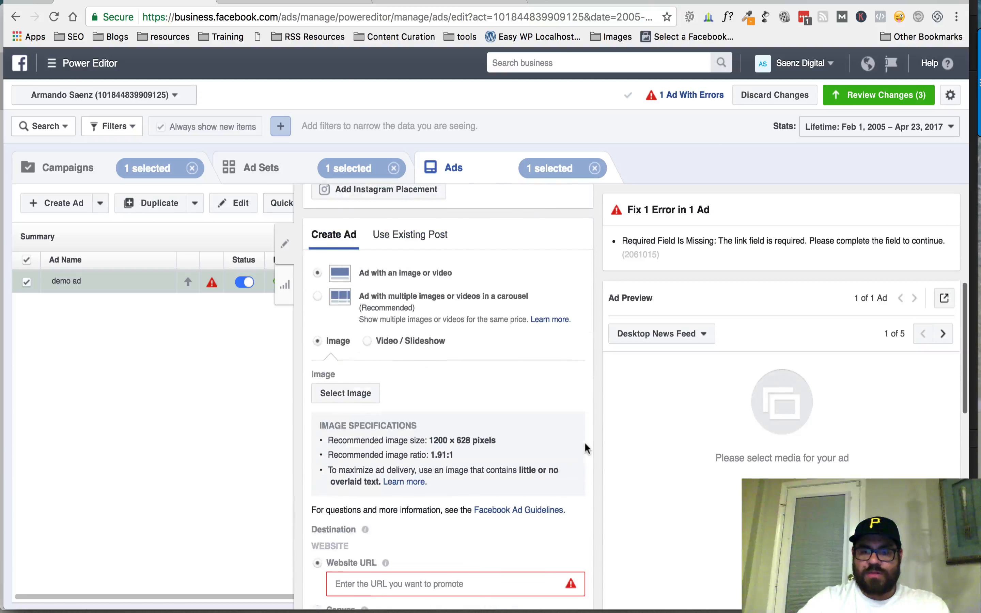
scroll(585, 441, up, 2)
scroll(585, 441, down, 3)
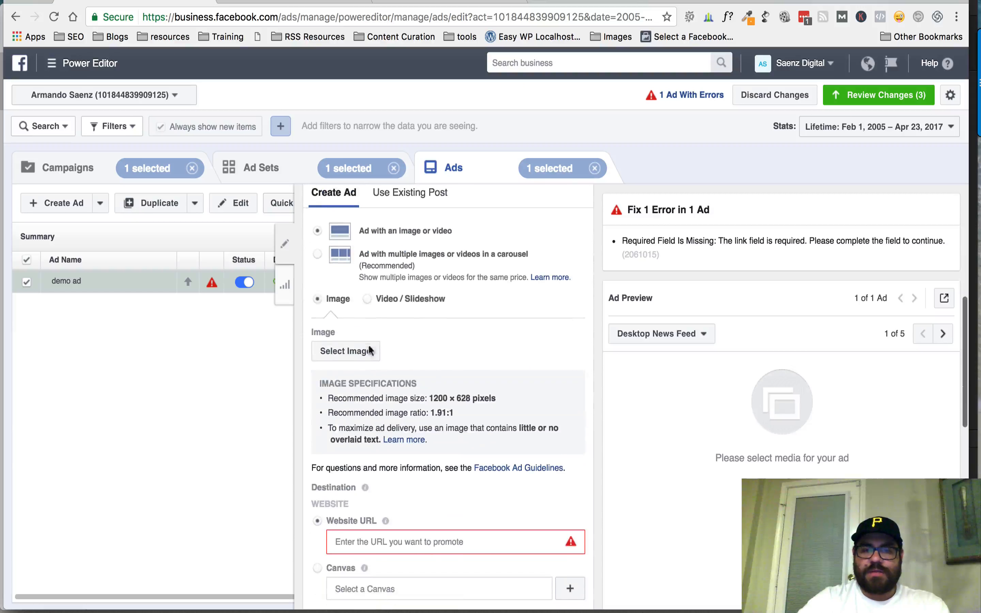
click(347, 351)
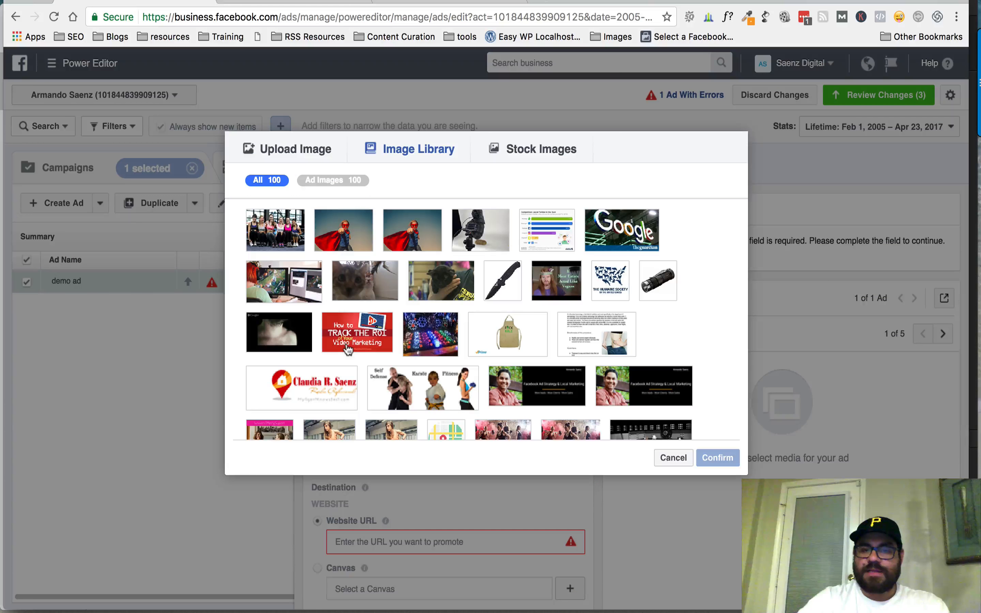
click(284, 230)
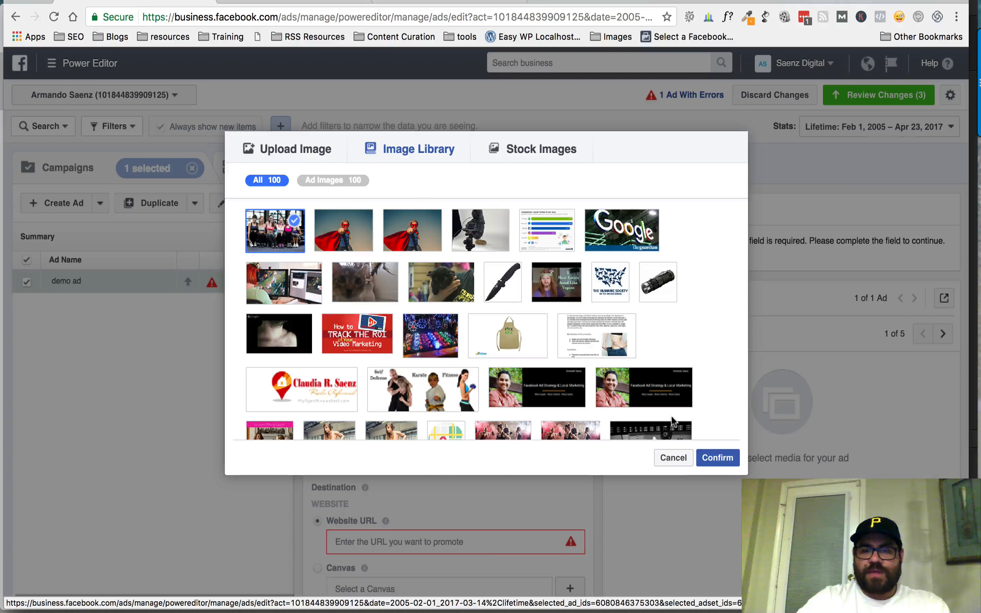
click(717, 457)
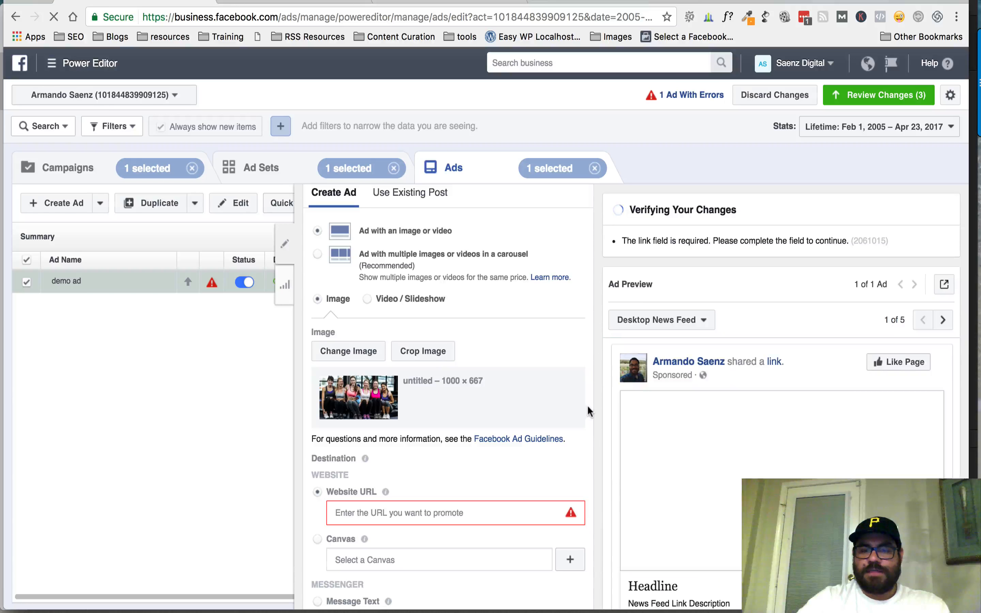
Step: Set the ad's destination to Messenger with the Message Text option
scroll(619, 434, down, 3)
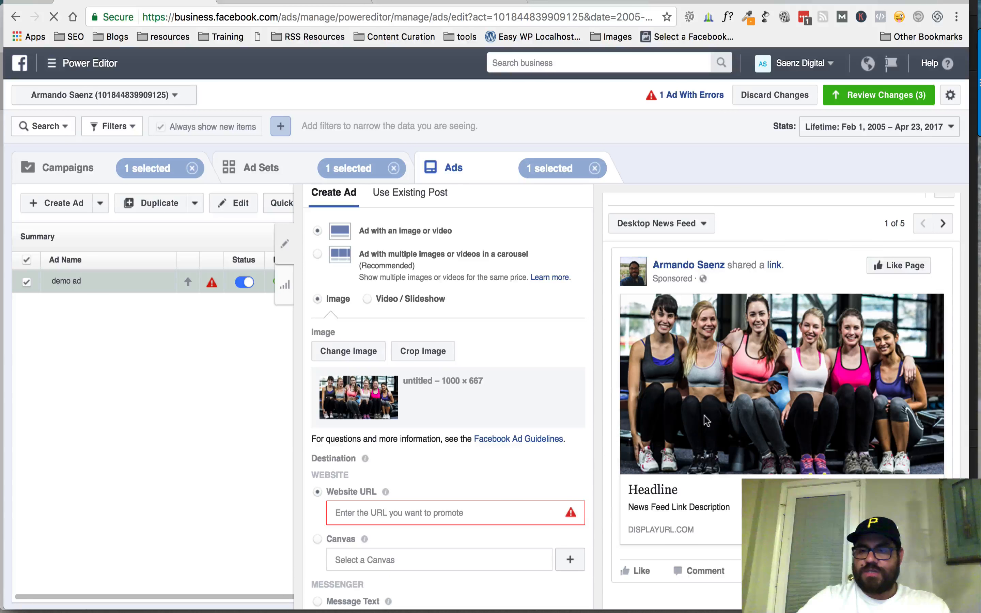
scroll(598, 443, down, 4)
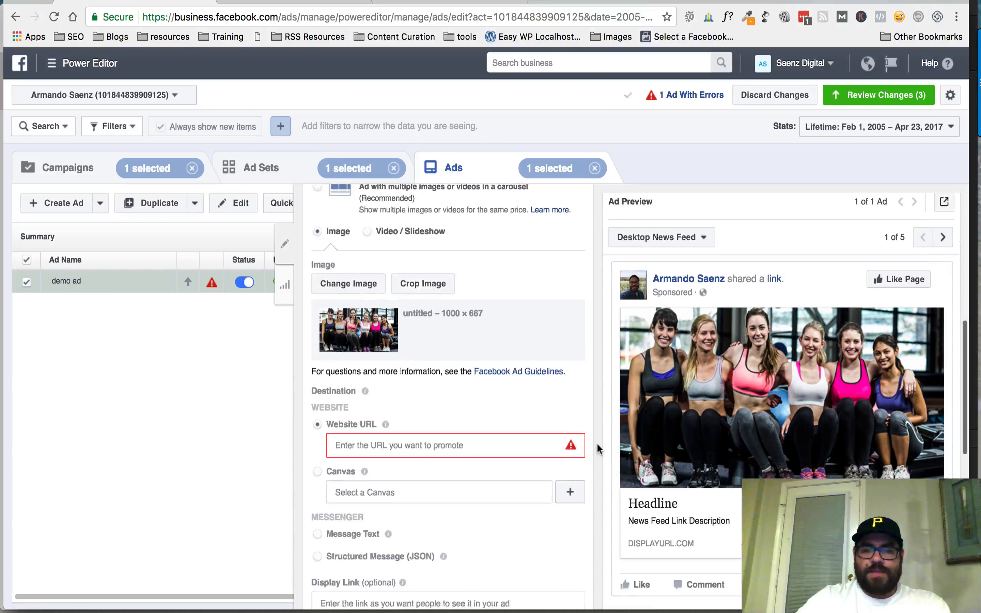
scroll(597, 443, down, 1)
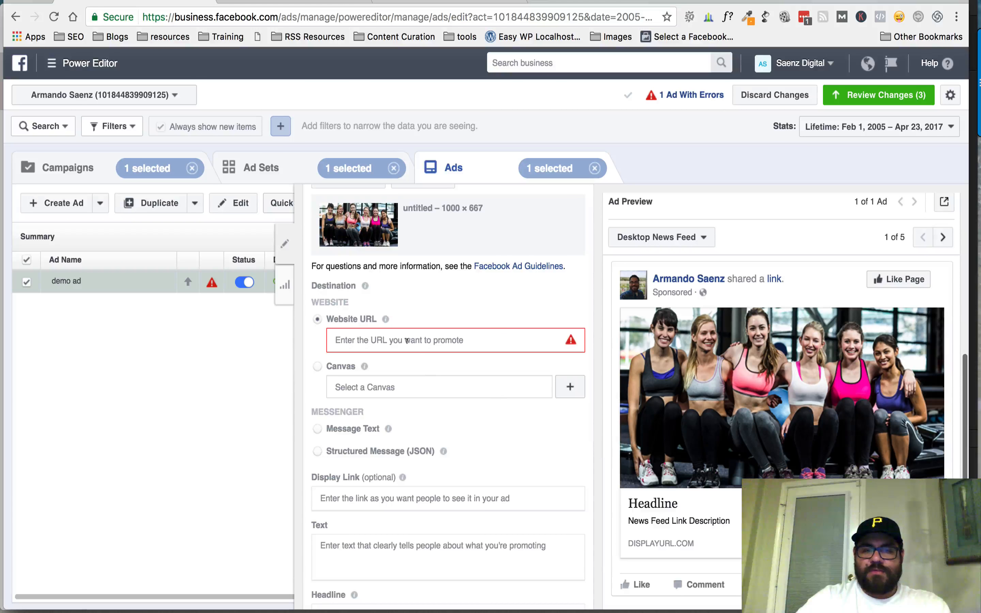
scroll(407, 340, down, 3)
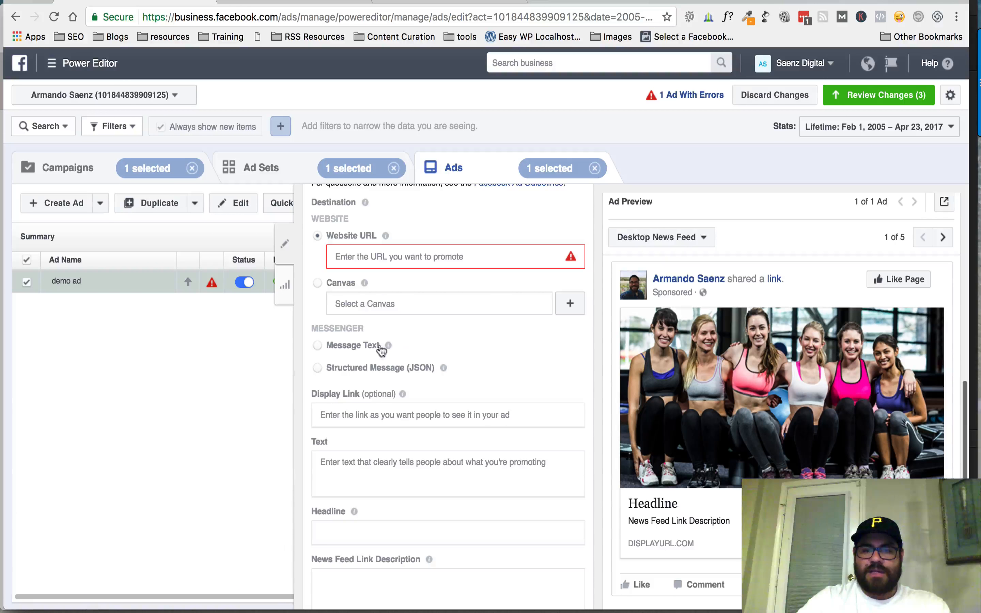
click(317, 348)
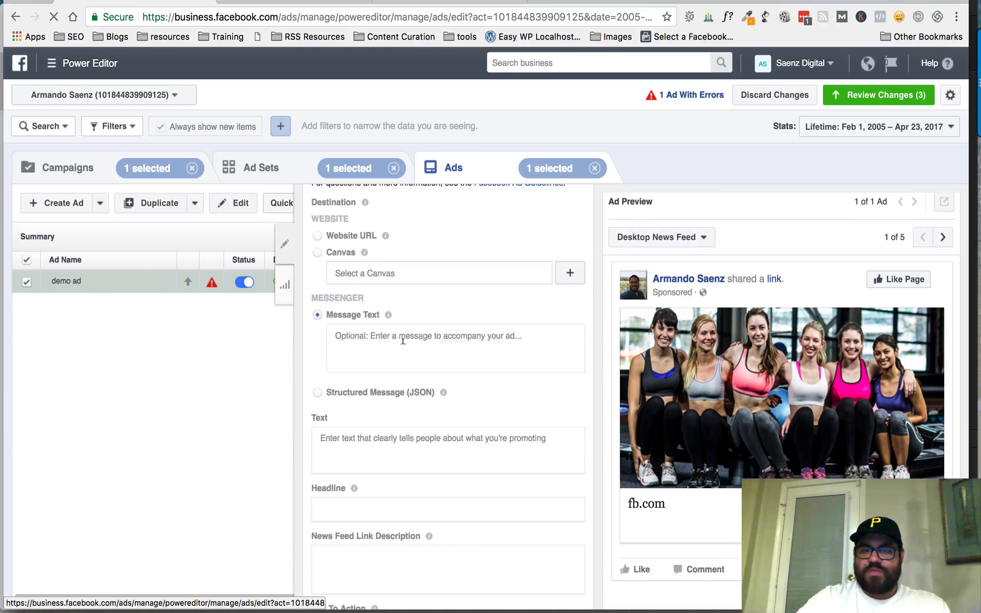
Step: Enter "hi! thanks for your interest in our workout. When Can you come in?" as the Messenger message text
click(402, 341)
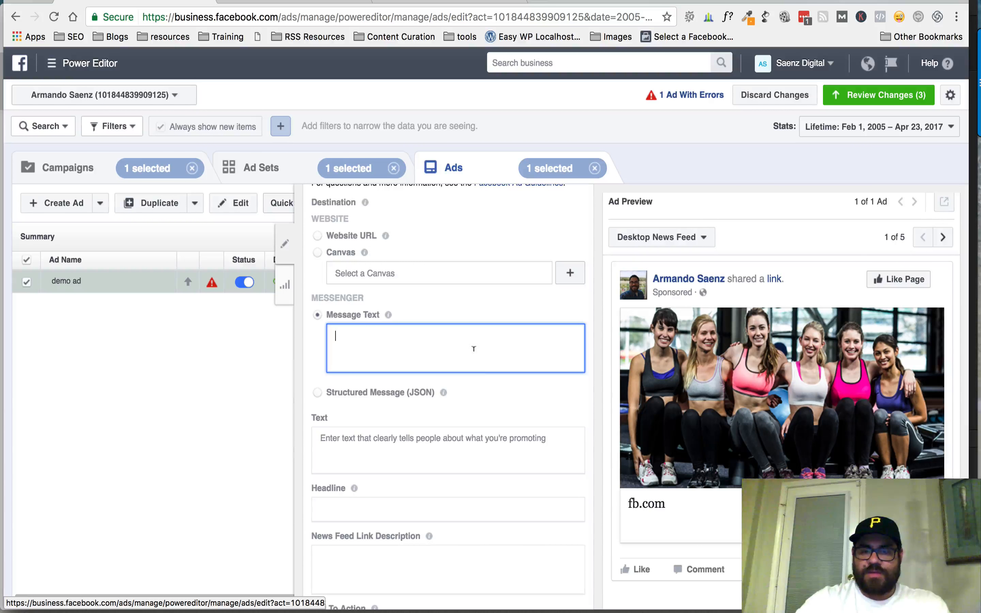
text(hi!)
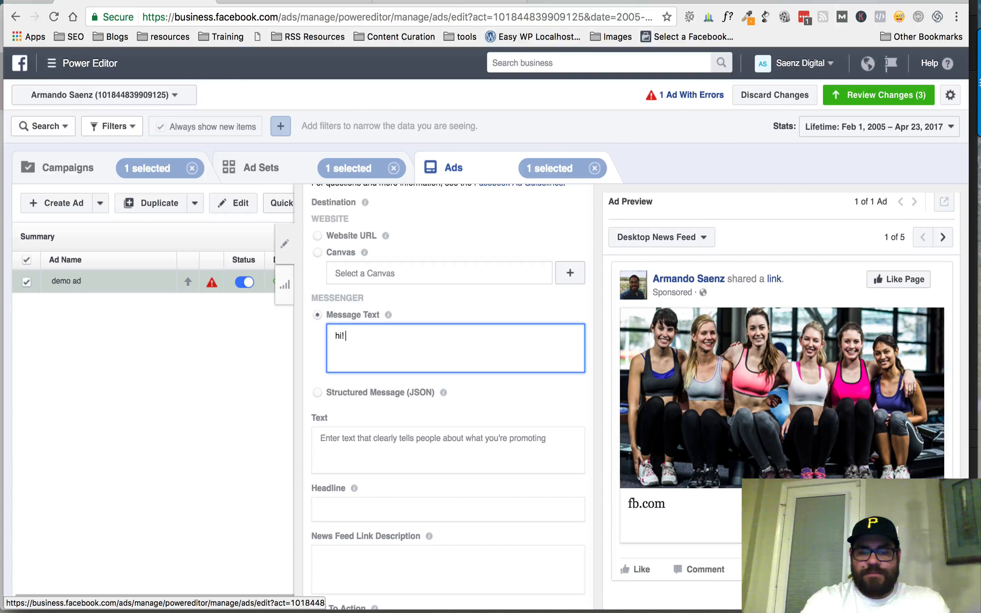
text( thanks for )
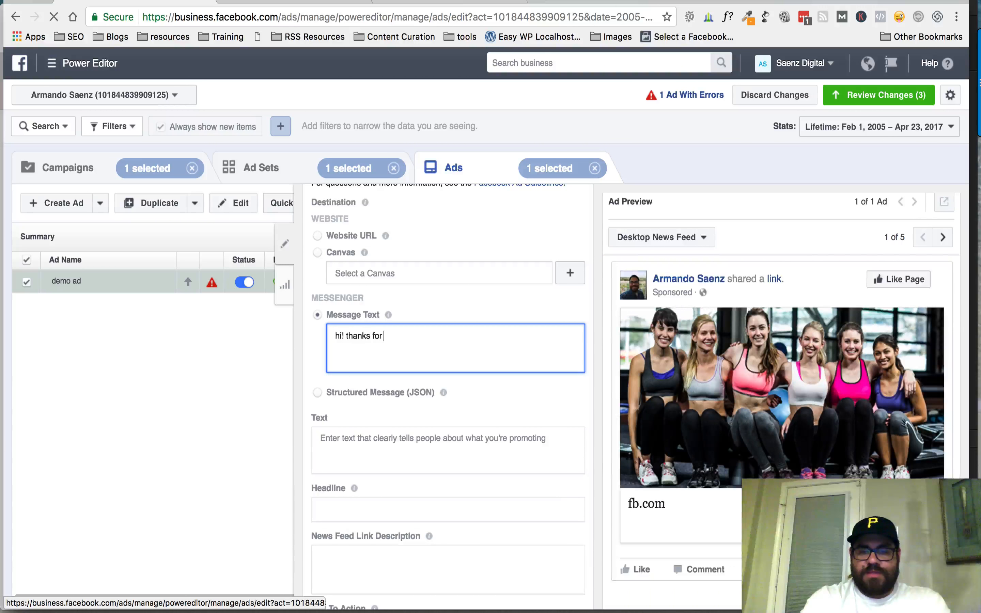
text(your interst)
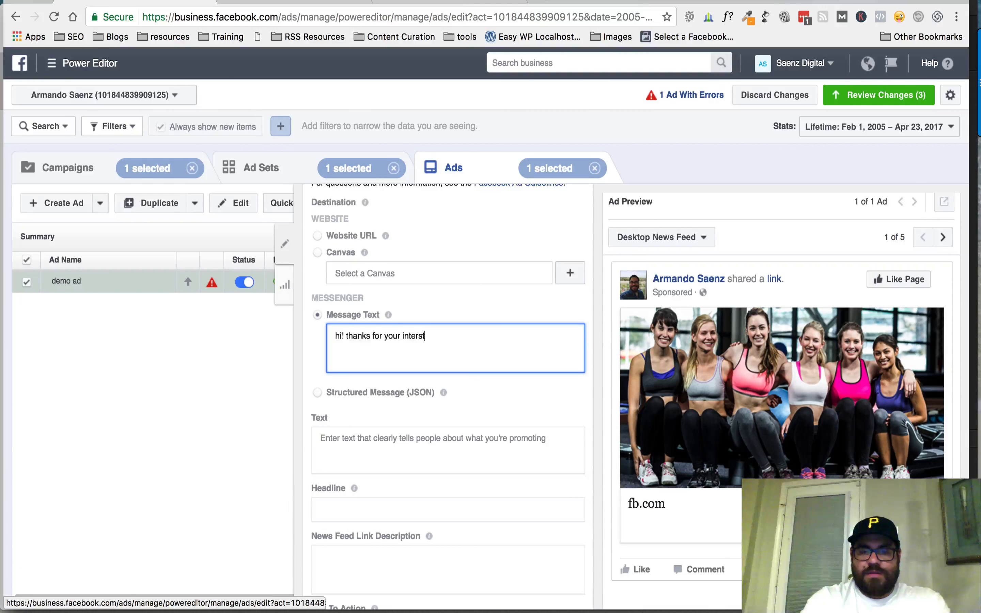
key(BackSpace)
key(BackSpace)
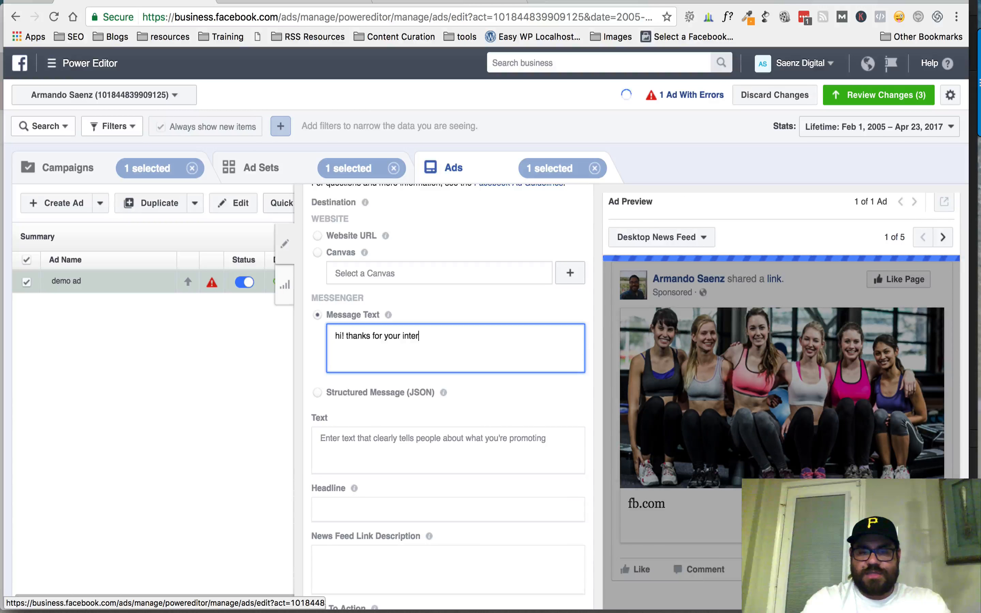
text(est in )
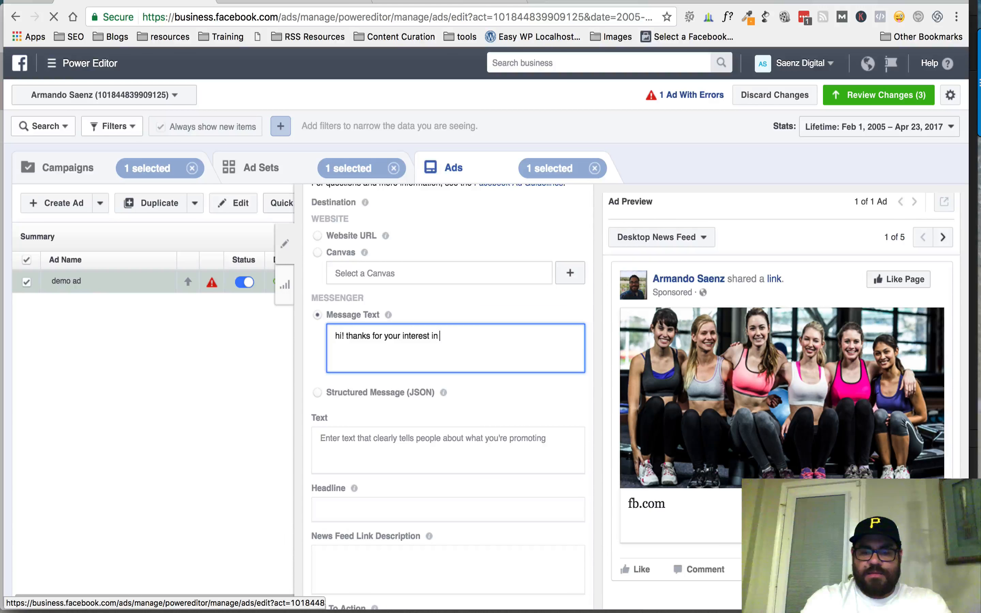
text(our wrokout)
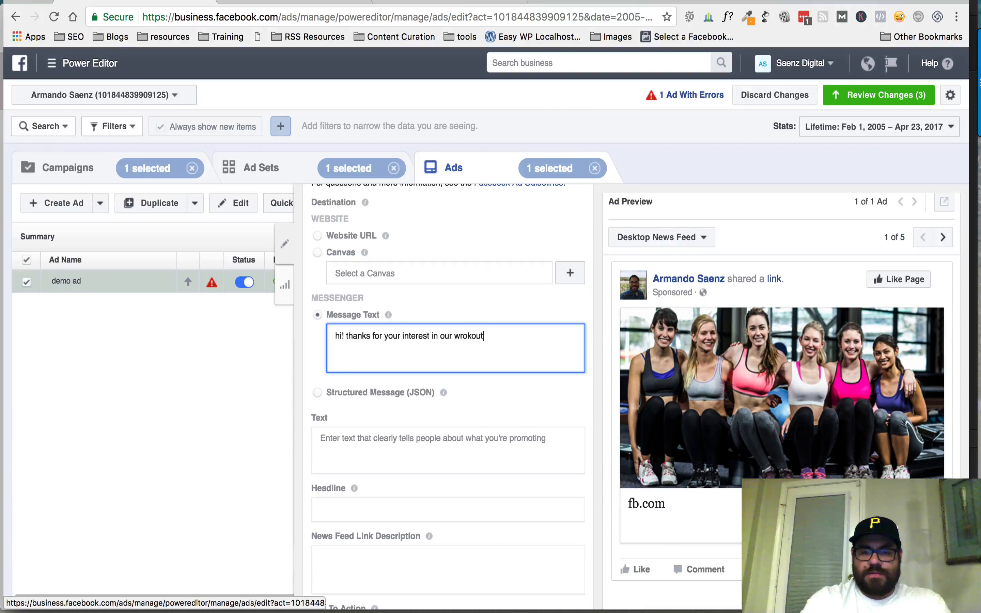
text(.)
key(BackSpace)
key(BackSpace)
key(BackSpace)
key(BackSpace)
key(BackSpace)
key(BackSpace)
key(BackSpace)
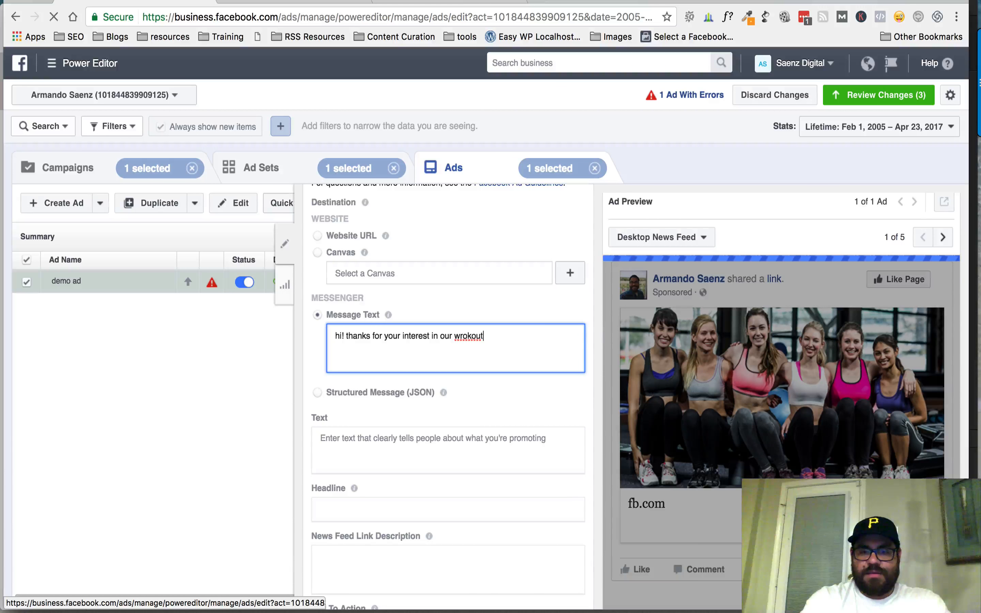
text(ork)
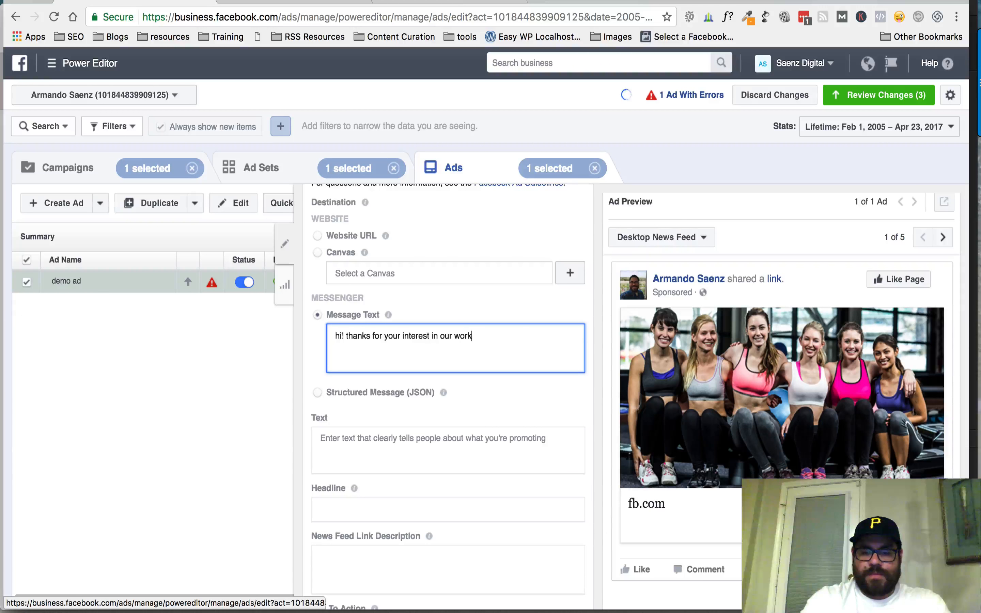
text(out. When C)
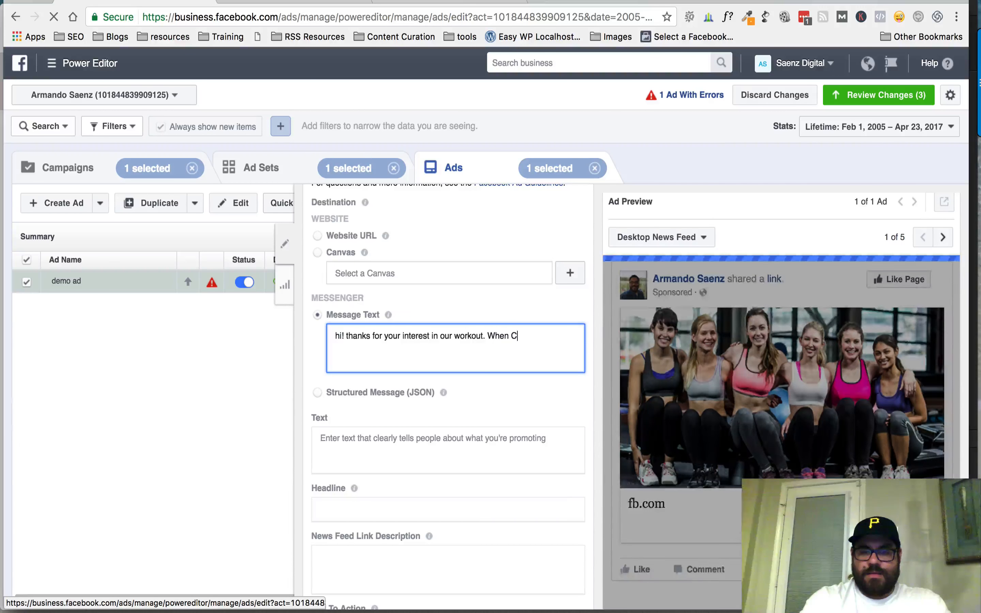
text(an you come in?)
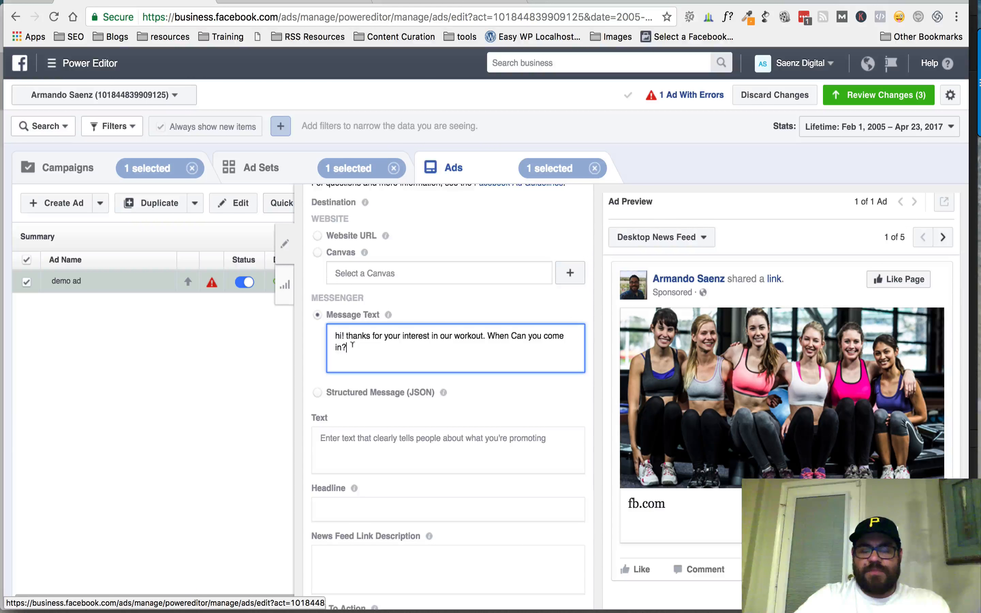
Step: Set the ad's main text to "I'm looking for 20 rockstars that want to get in shape. Click learn more for details."
scroll(352, 345, down, 5)
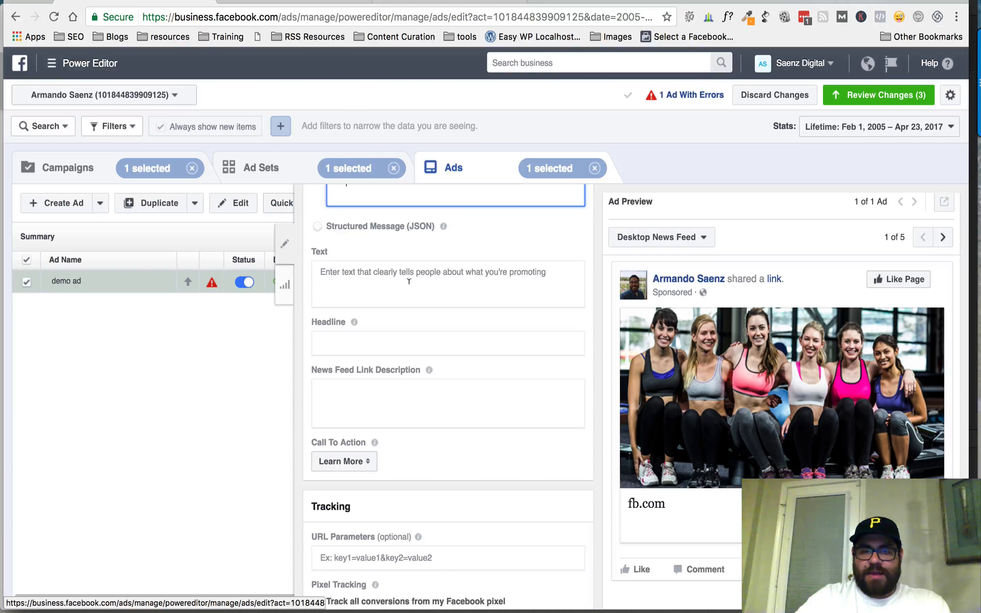
click(410, 281)
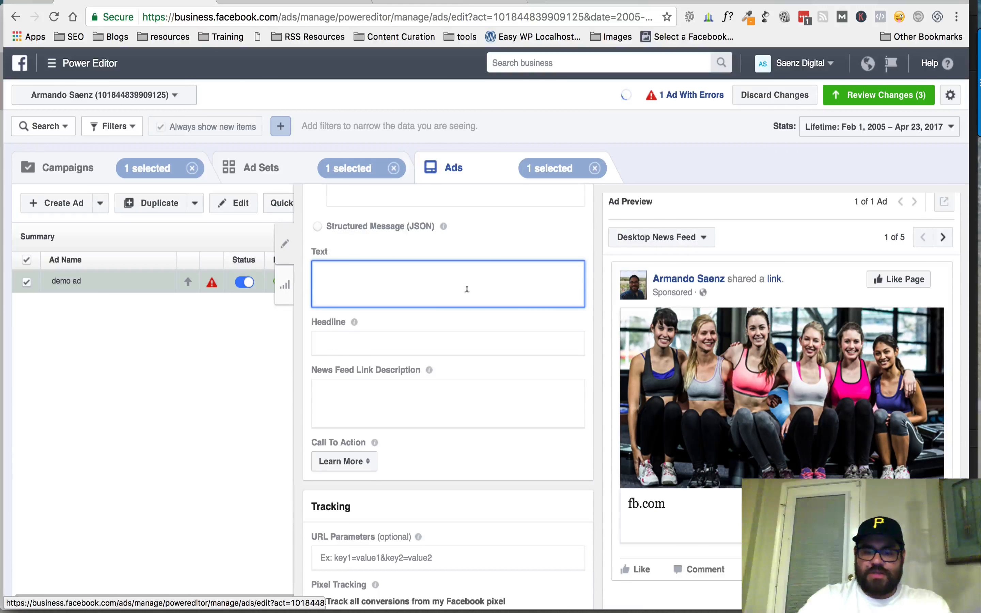
text(I'm)
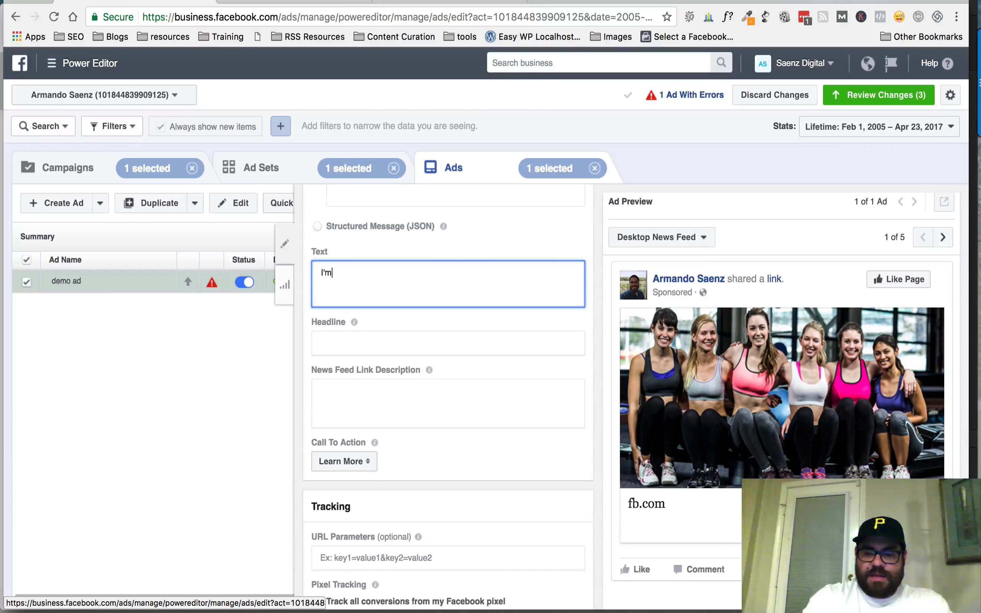
text( looking for )
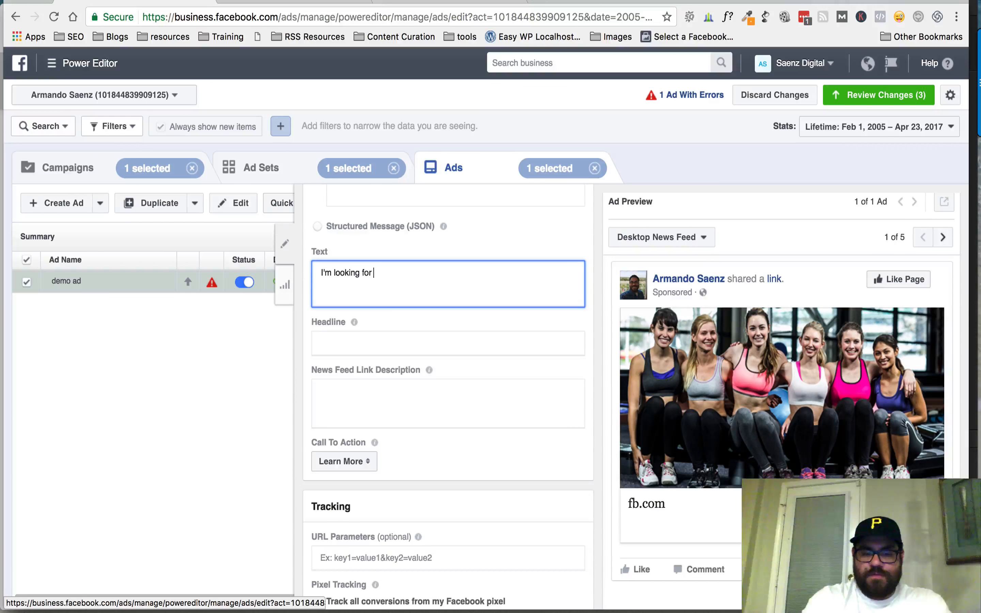
text(20 rocks)
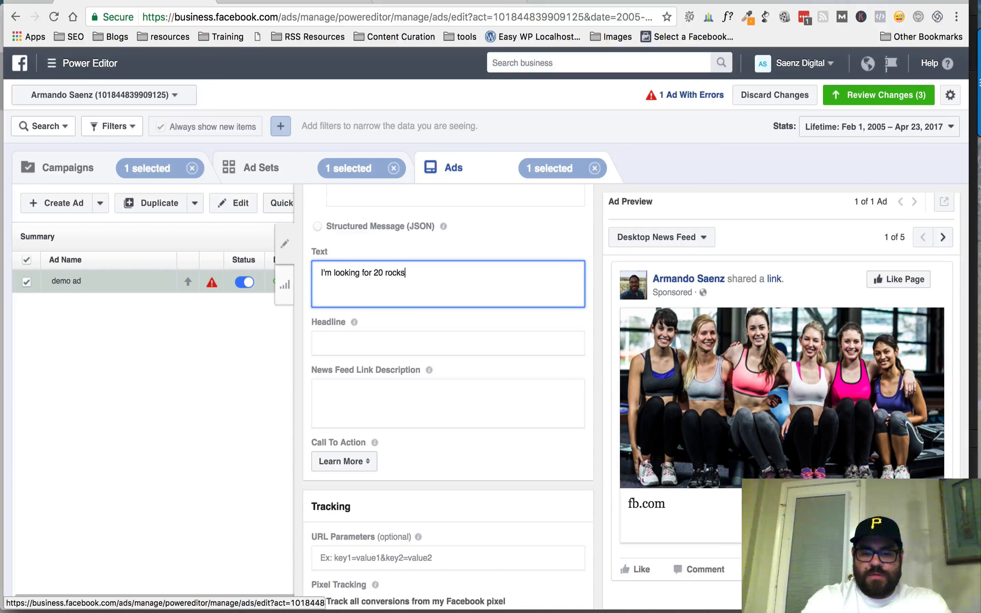
text(tars that )
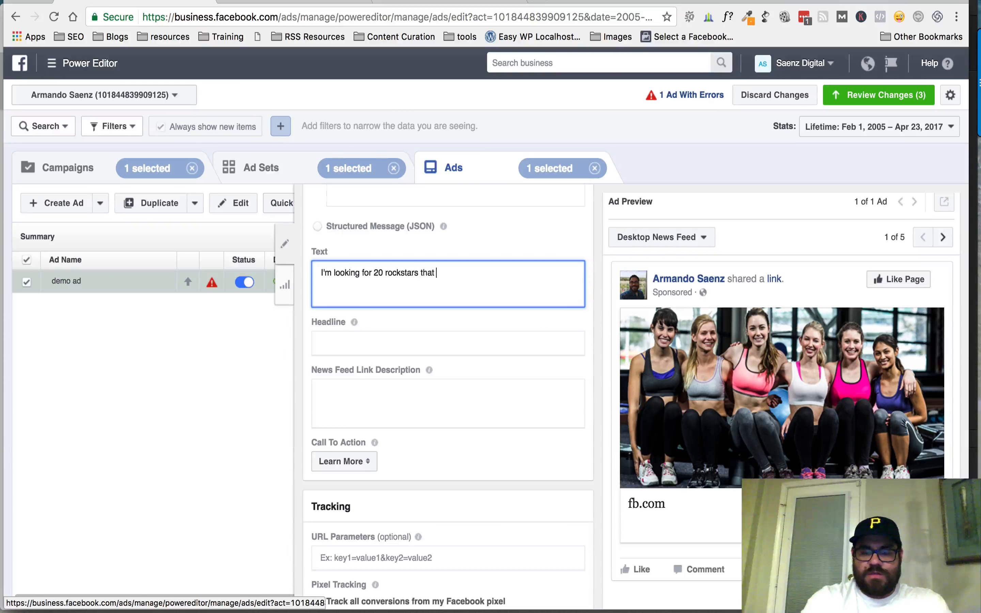
text(want to get in shape.)
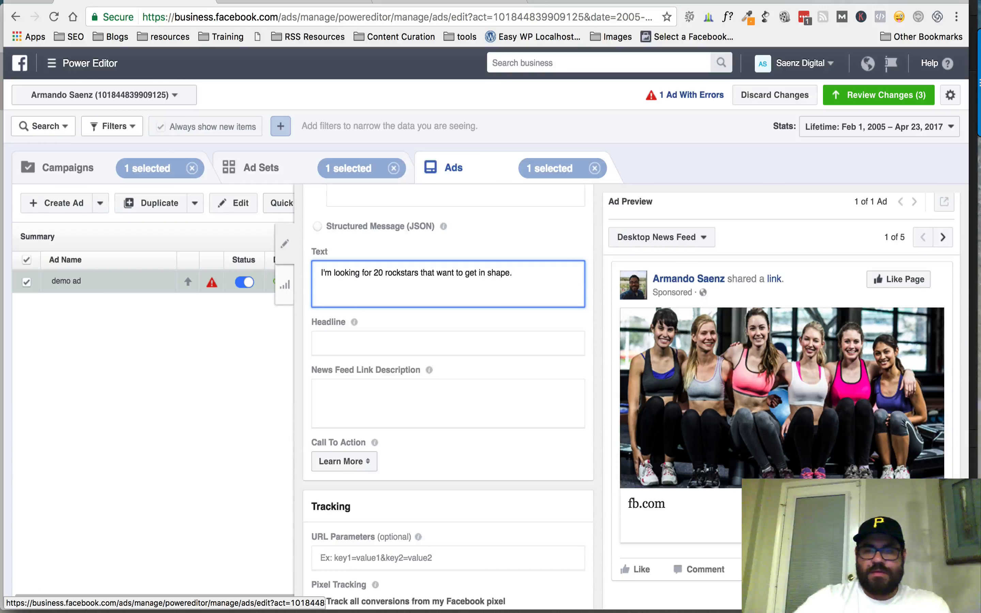
text( CLick)
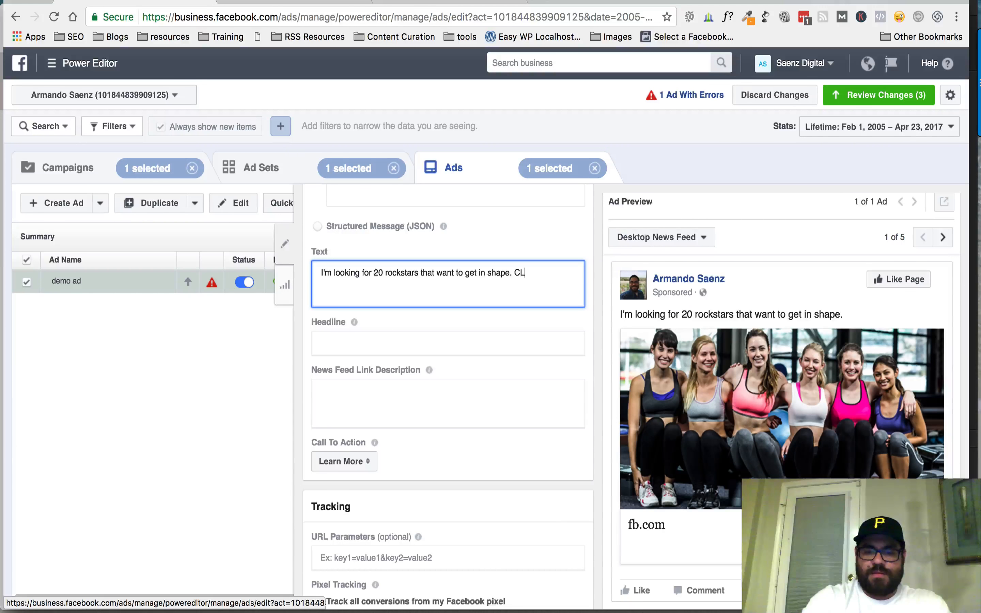
key(BackSpace)
key(BackSpace)
key(BackSpace)
key(BackSpace)
text(lick learn mo)
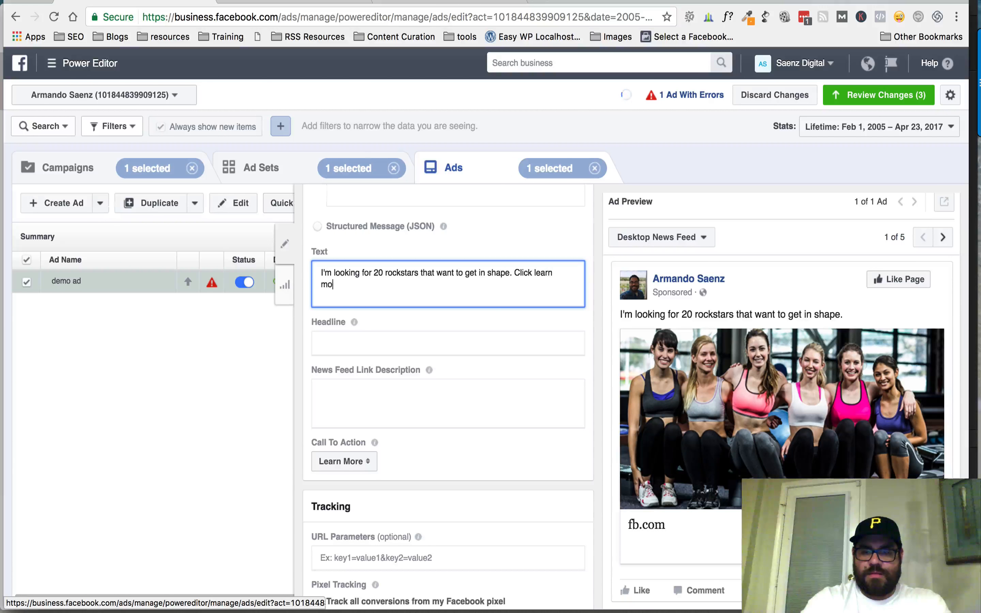
text(re for details)
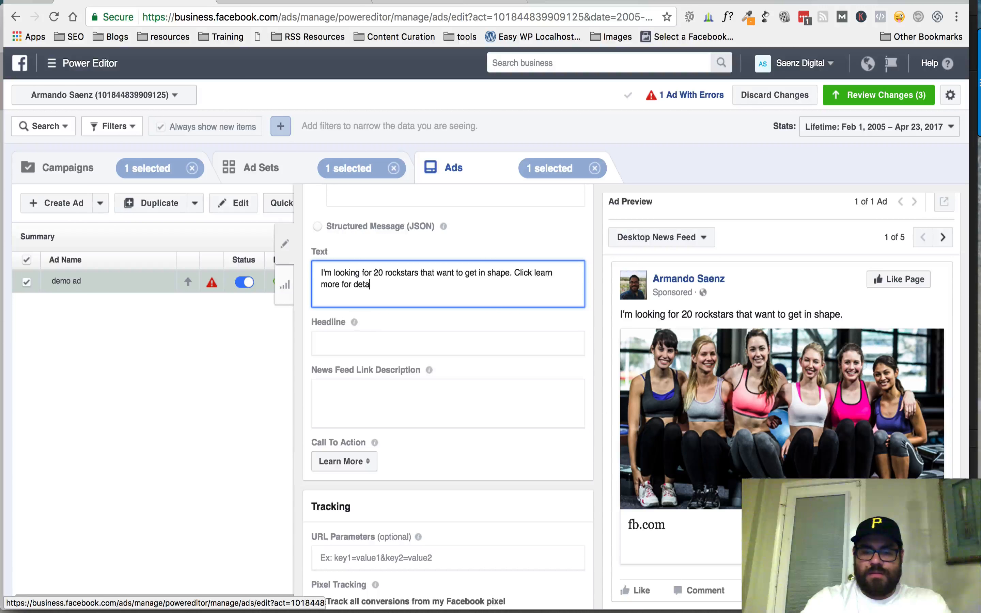
key(BackSpace)
key(BackSpace)
text(ls.)
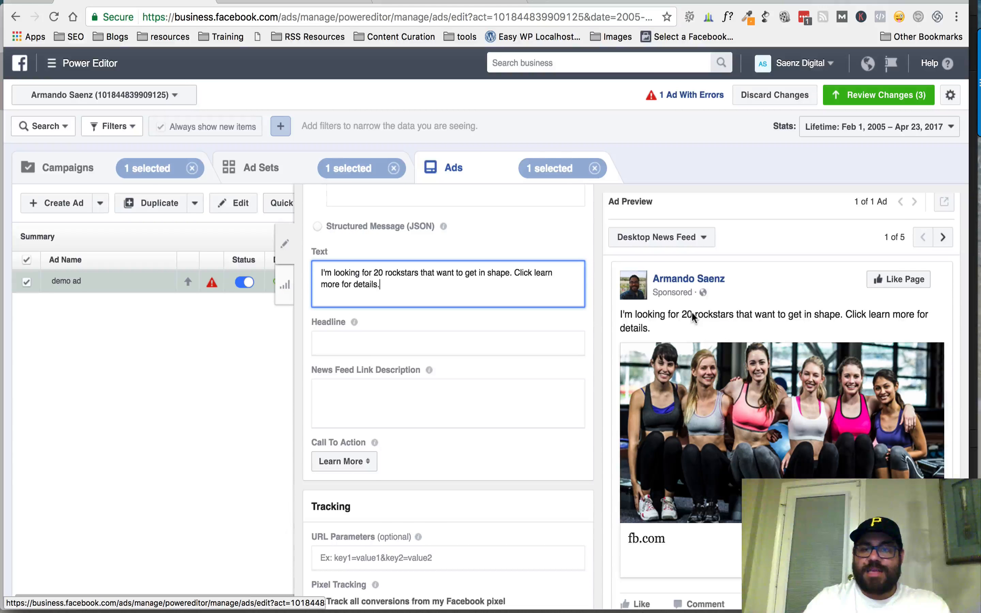
Step: Set the ad's headline to "limited sports available"
scroll(592, 310, up, 2)
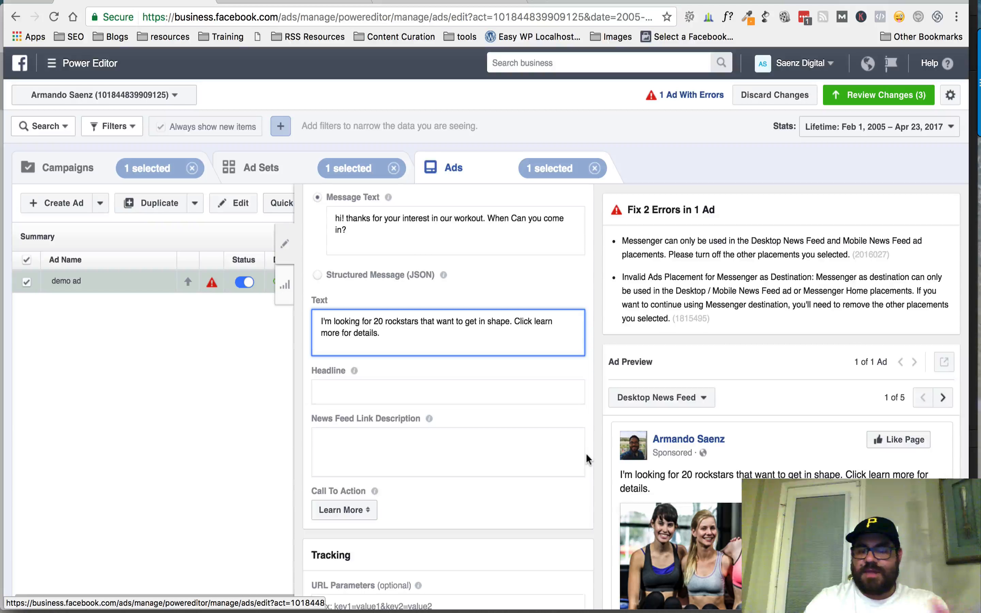
scroll(585, 454, down, 2)
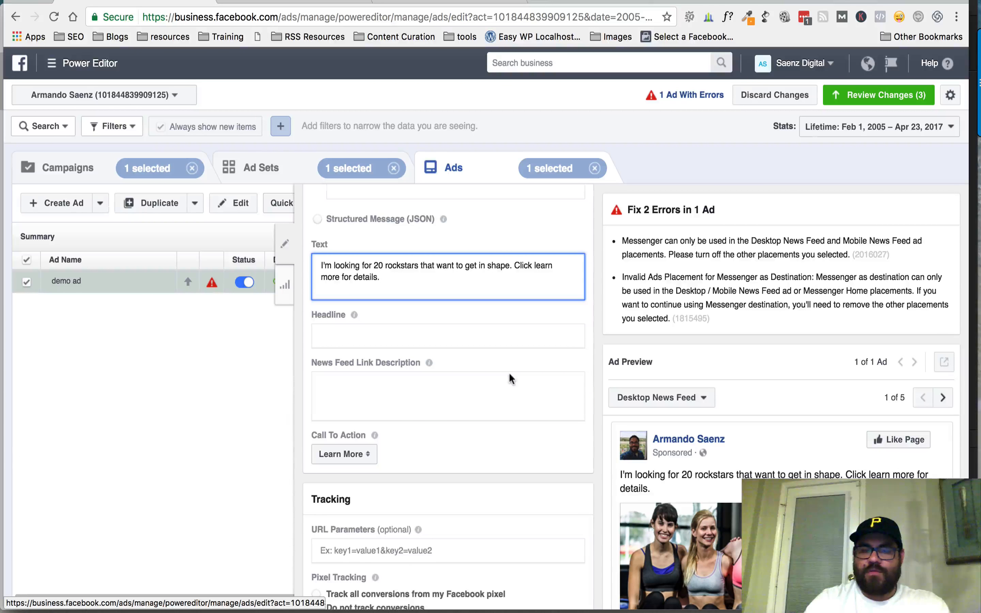
scroll(509, 373, up, 5)
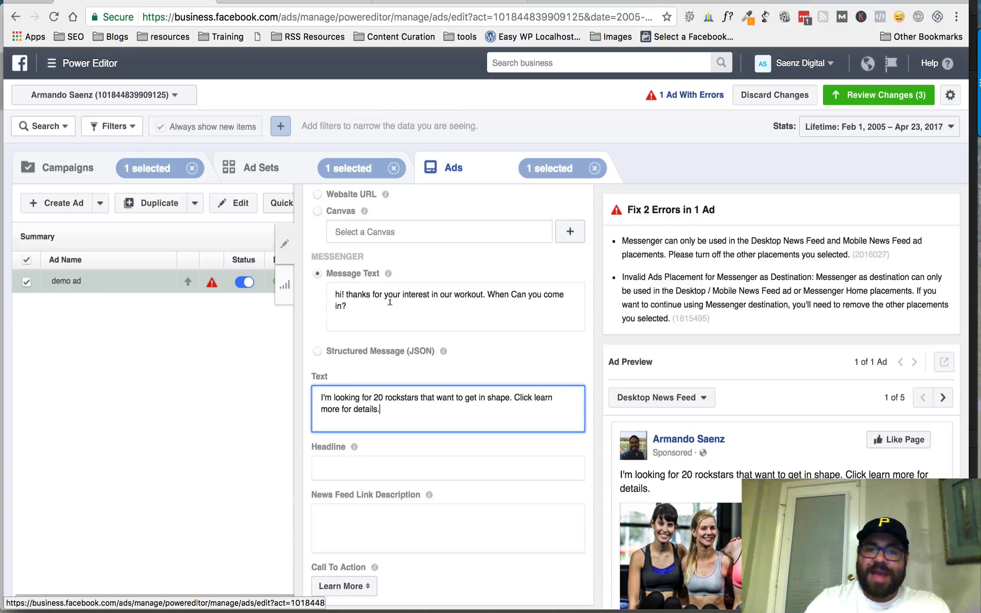
scroll(390, 303, down, 2)
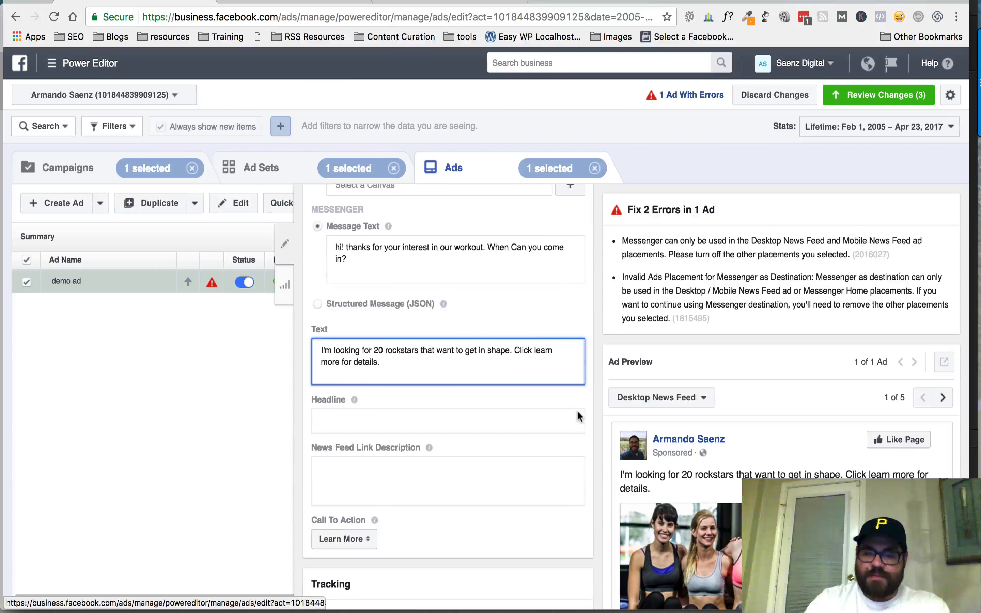
scroll(578, 410, down, 5)
scroll(662, 372, down, 5)
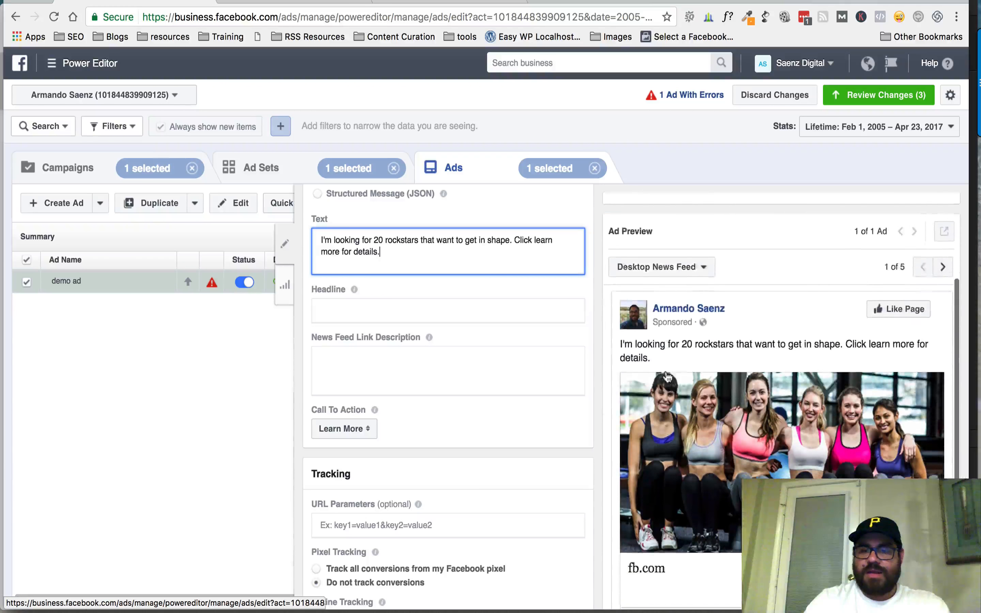
click(434, 270)
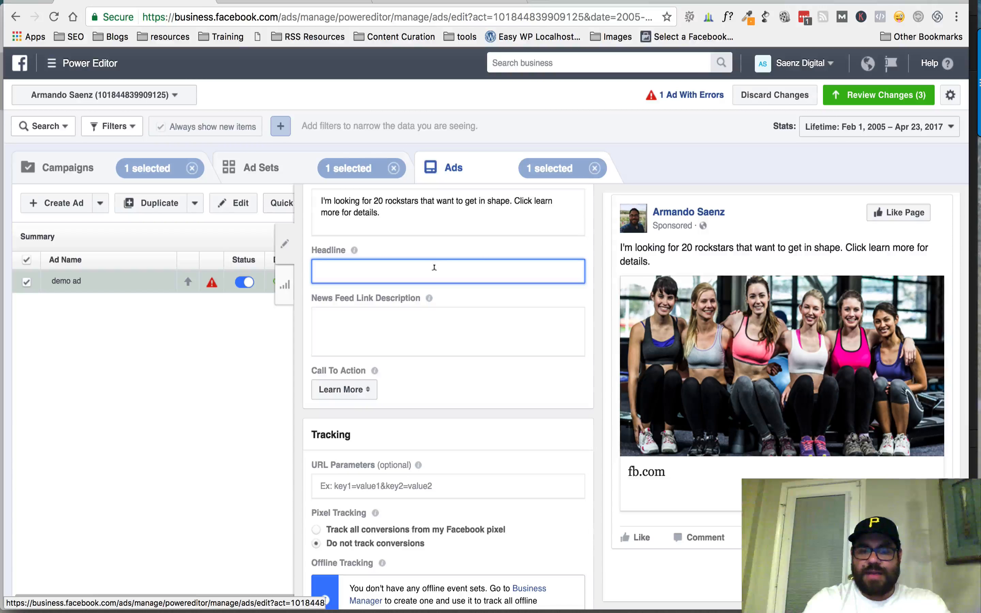
text(limited s)
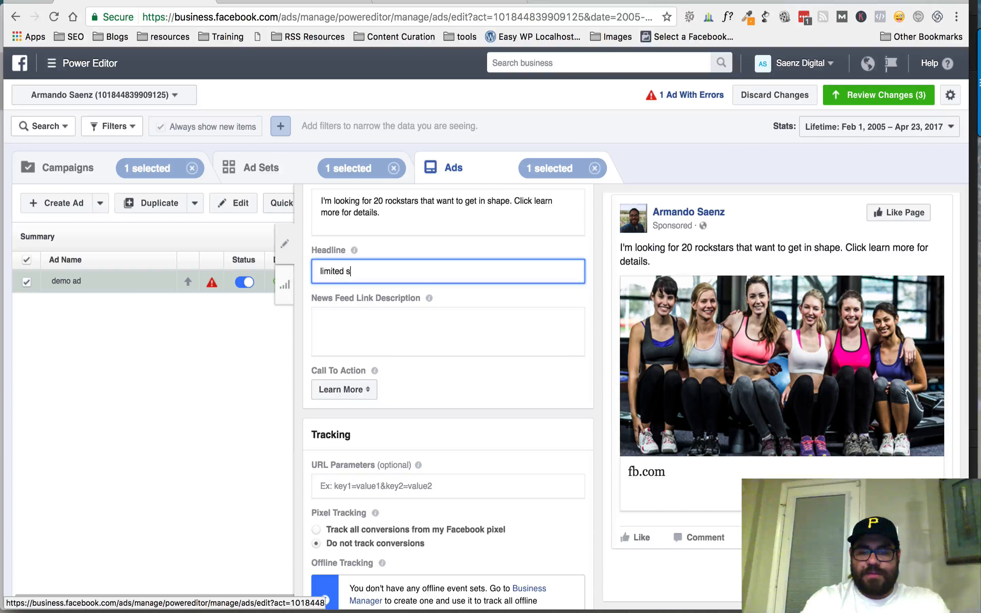
text(ports available)
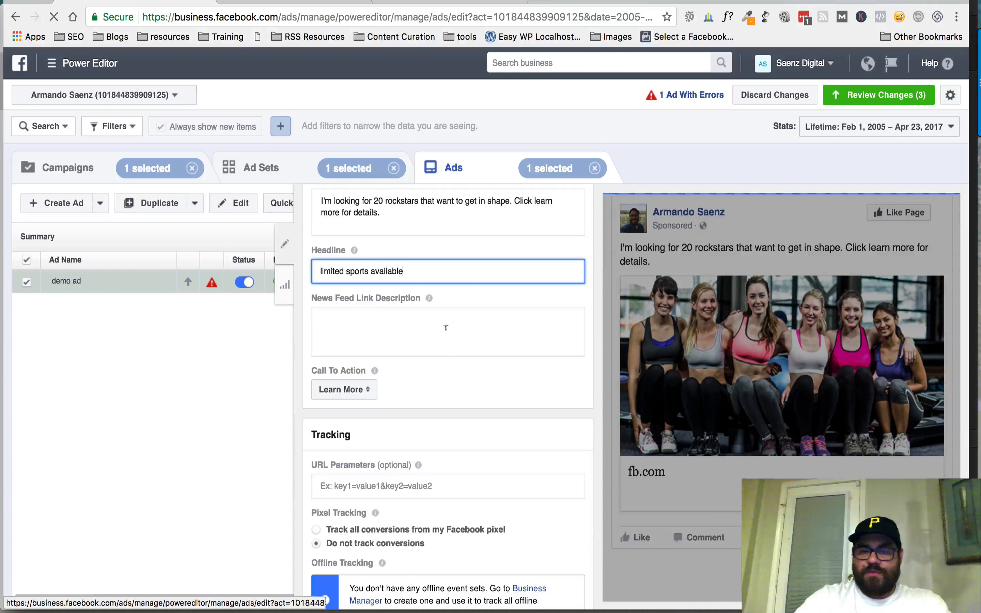
Step: Set the ad's News Feed link description to "click learn more"
click(446, 328)
text(clic)
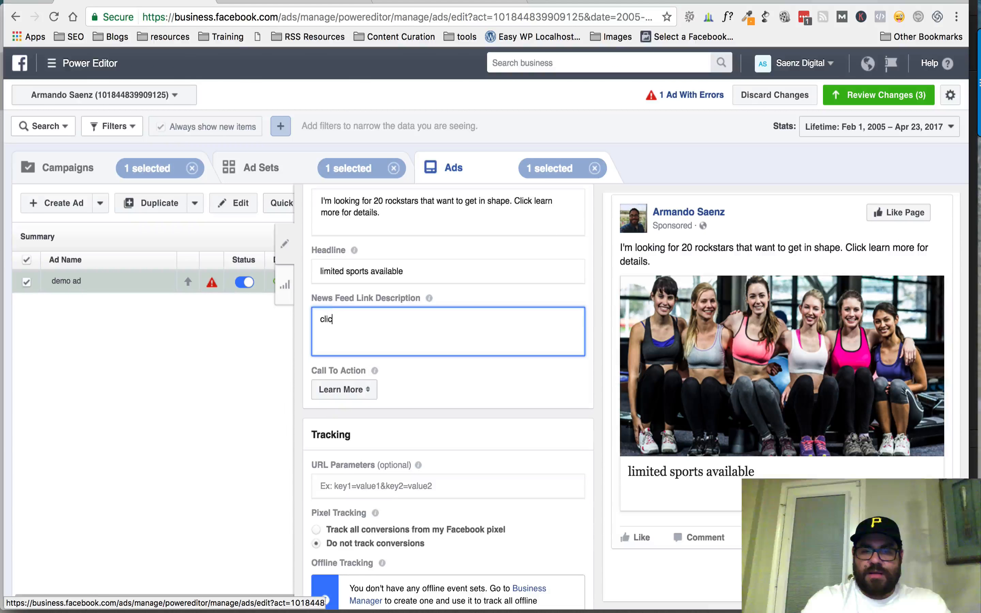
text(k learn more)
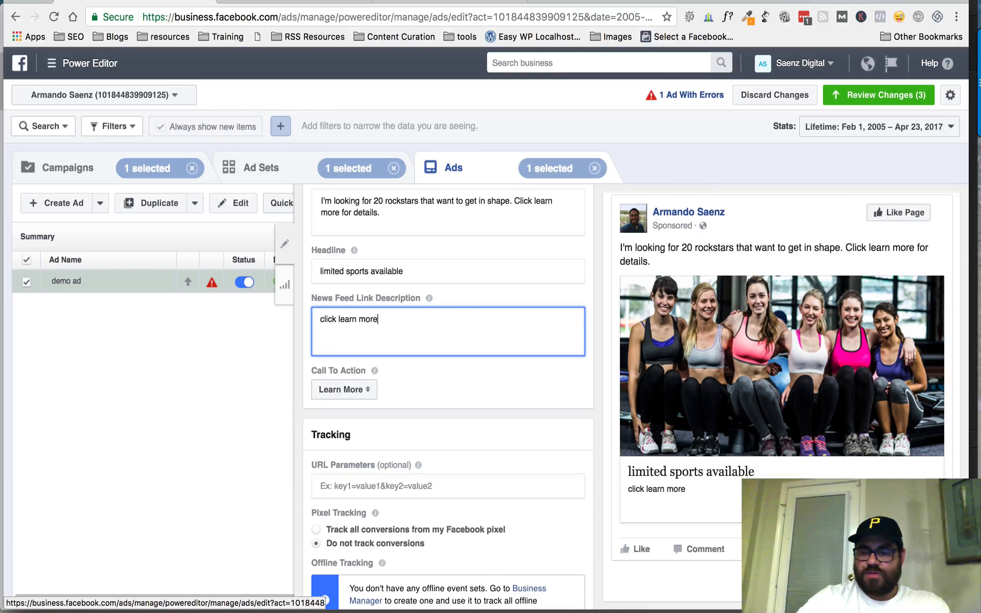
Step: Keep Learn More as the ad's call to action and set pixel tracking to track all conversions from the Facebook pixel
click(351, 388)
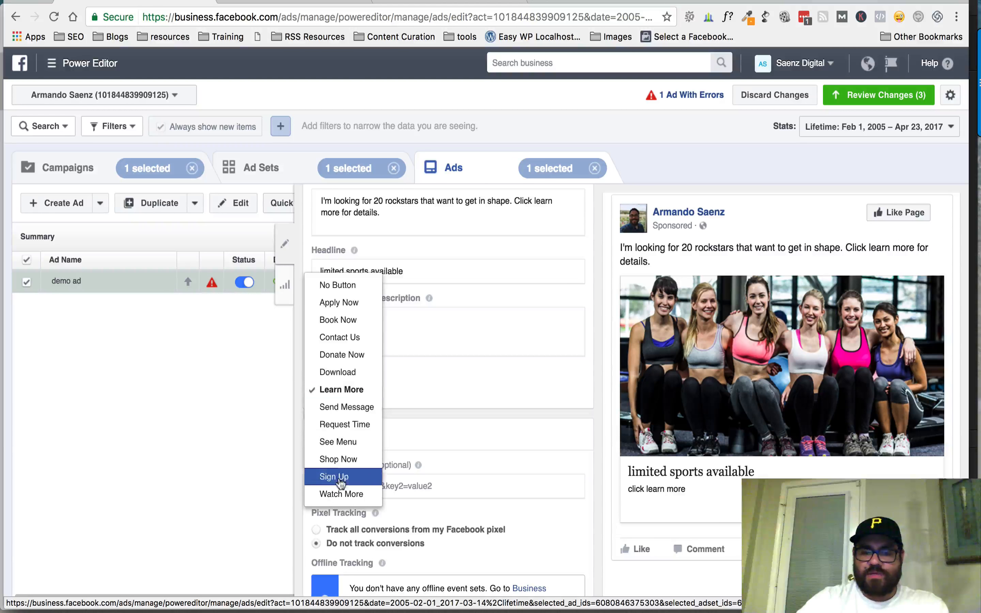
click(355, 388)
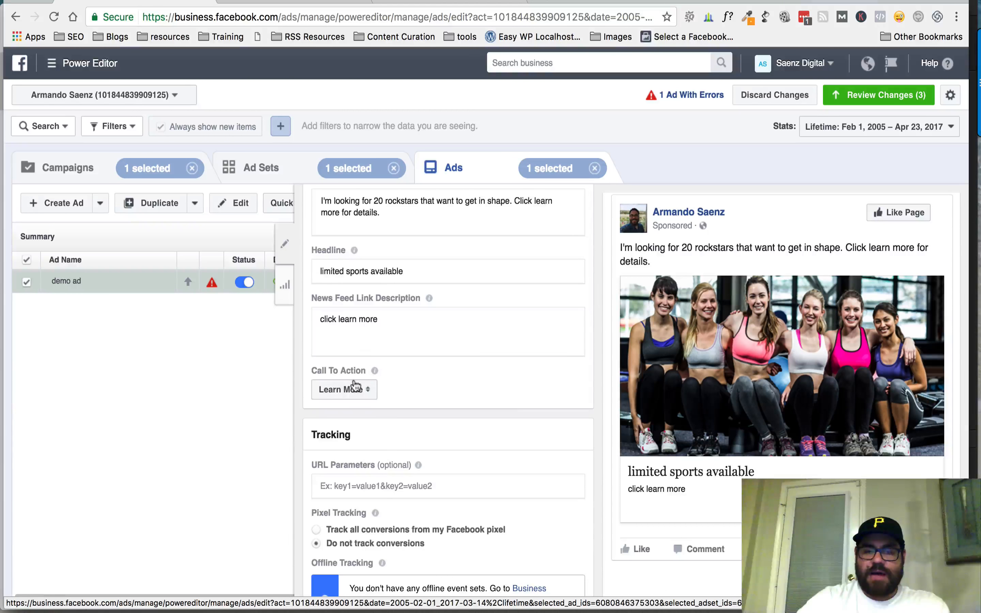
scroll(523, 409, down, 2)
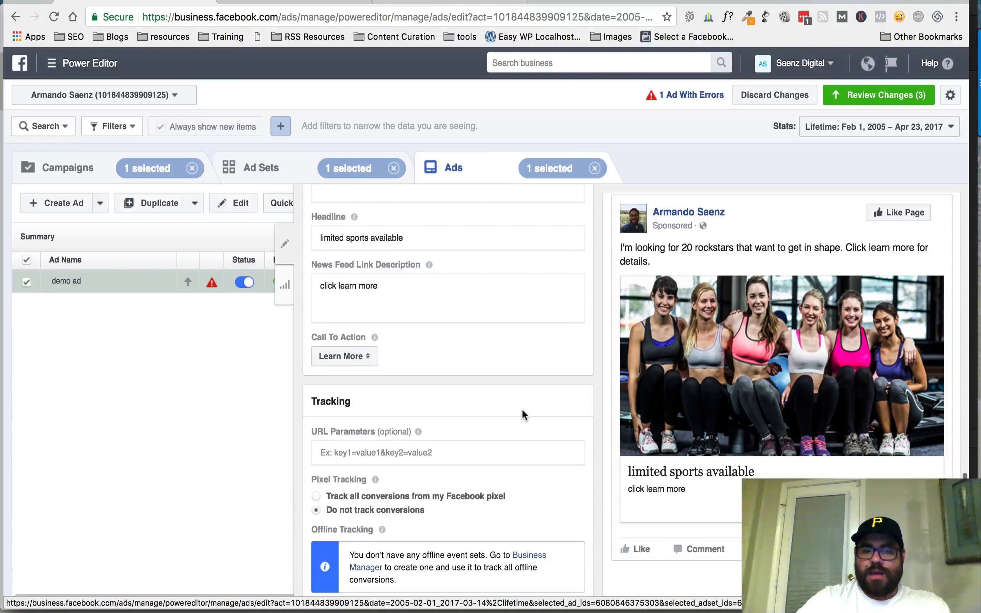
click(317, 497)
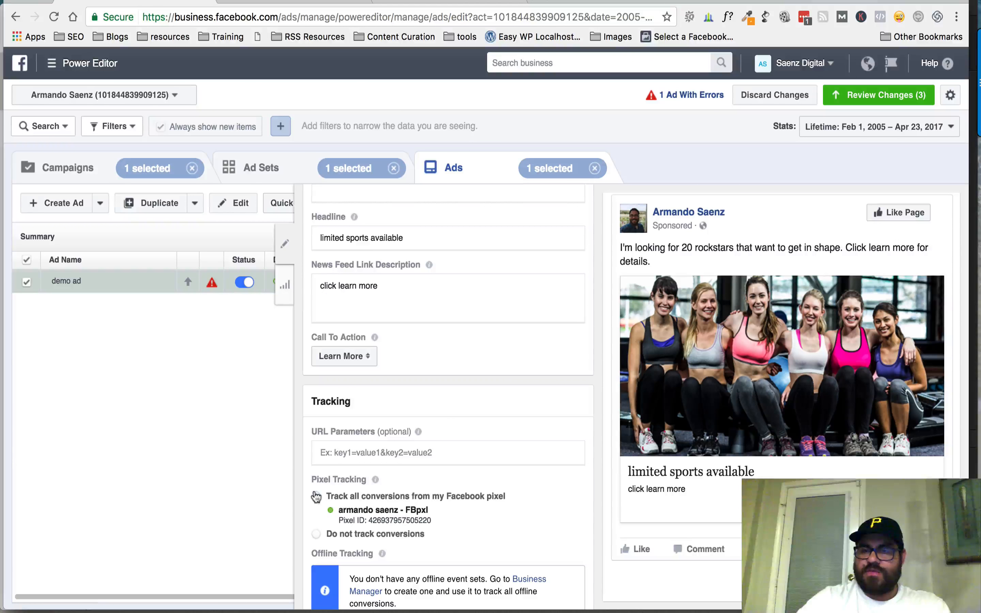